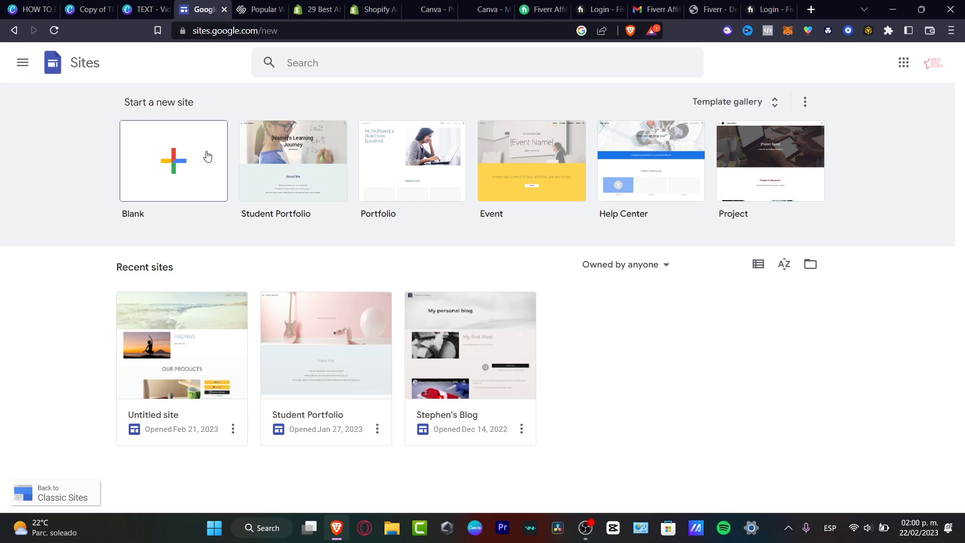
Step: Look through the full template gallery and create a new site from the Blank template
{"action": "left_click", "coordinate": [719, 102]}
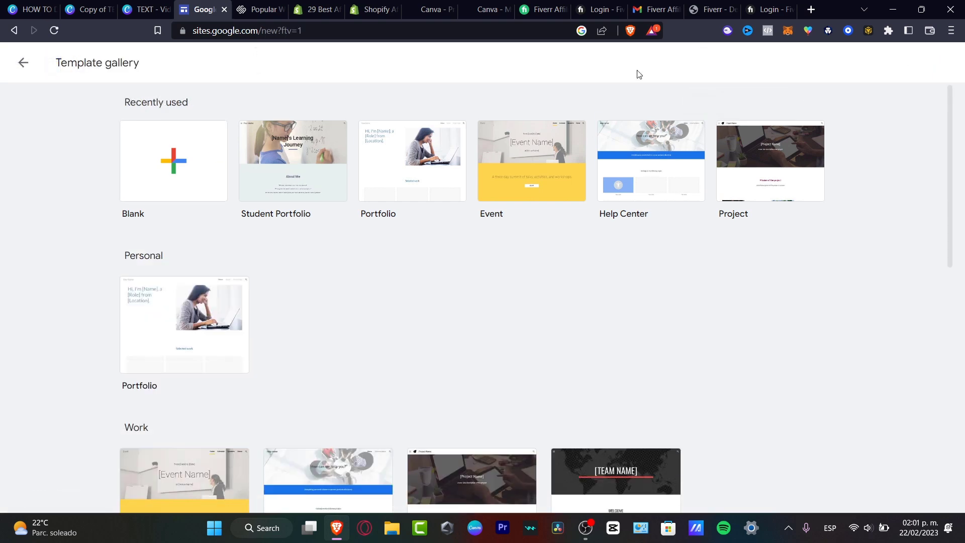
{"action": "scroll", "coordinate": [700, 293], "scroll_direction": "down", "scroll_amount": 3}
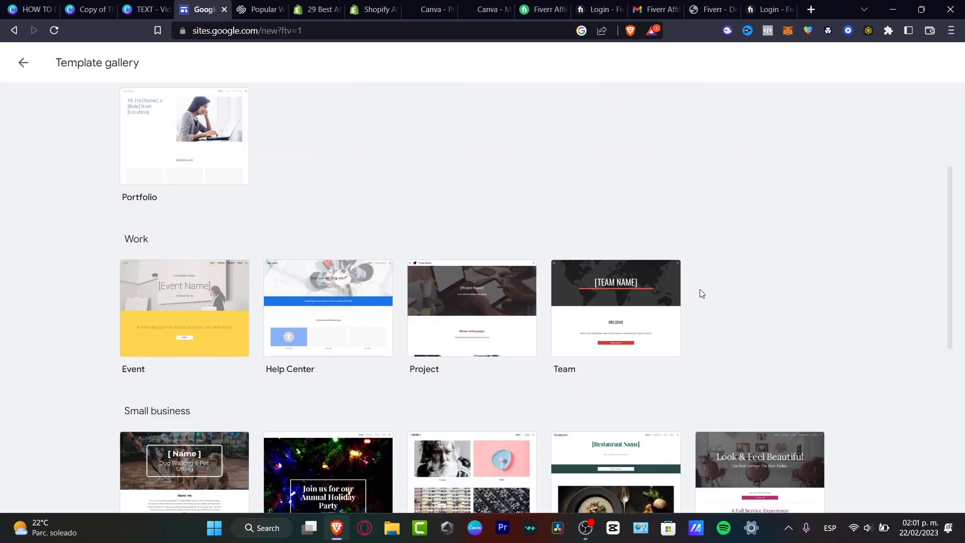
{"action": "scroll", "coordinate": [702, 293], "scroll_direction": "down", "scroll_amount": 6}
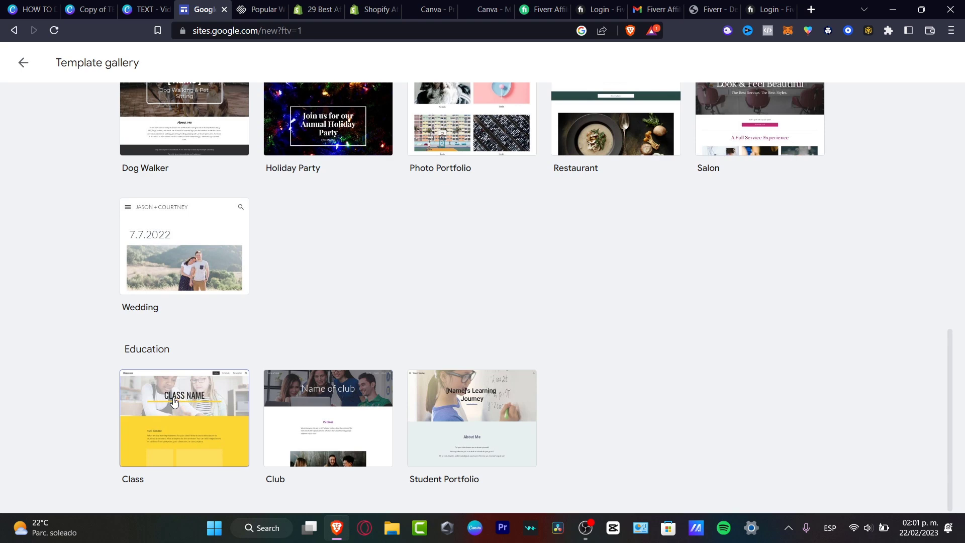
{"action": "scroll", "coordinate": [718, 410], "scroll_direction": "up", "scroll_amount": 3}
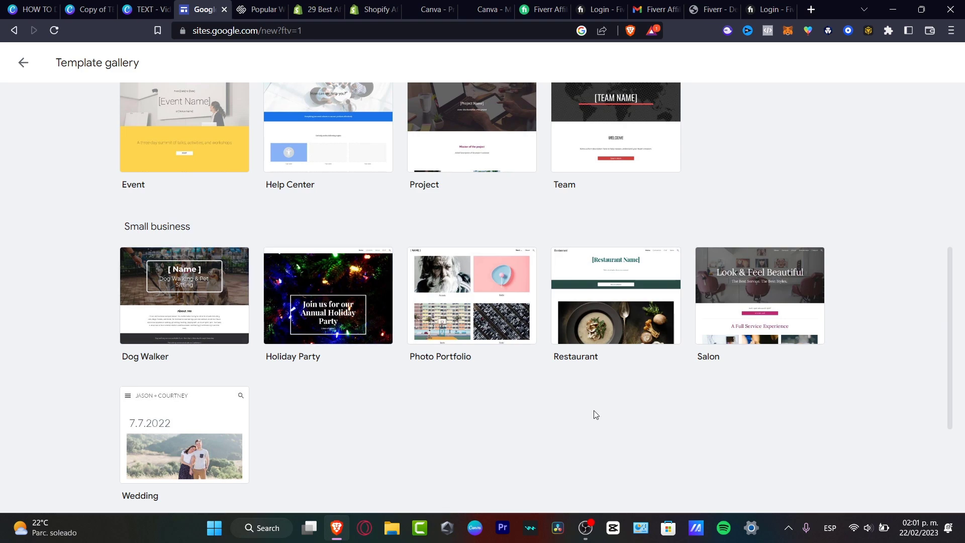
{"action": "scroll", "coordinate": [617, 429], "scroll_direction": "down", "scroll_amount": 1}
{"action": "scroll", "coordinate": [618, 430], "scroll_direction": "down", "scroll_amount": 2}
{"action": "scroll", "coordinate": [618, 429], "scroll_direction": "up", "scroll_amount": 12}
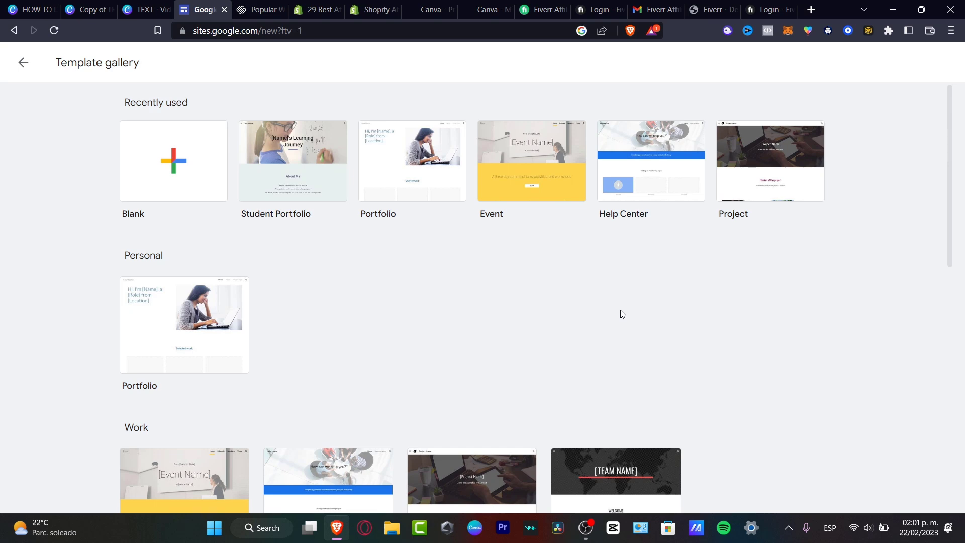
{"action": "left_click", "coordinate": [159, 150]}
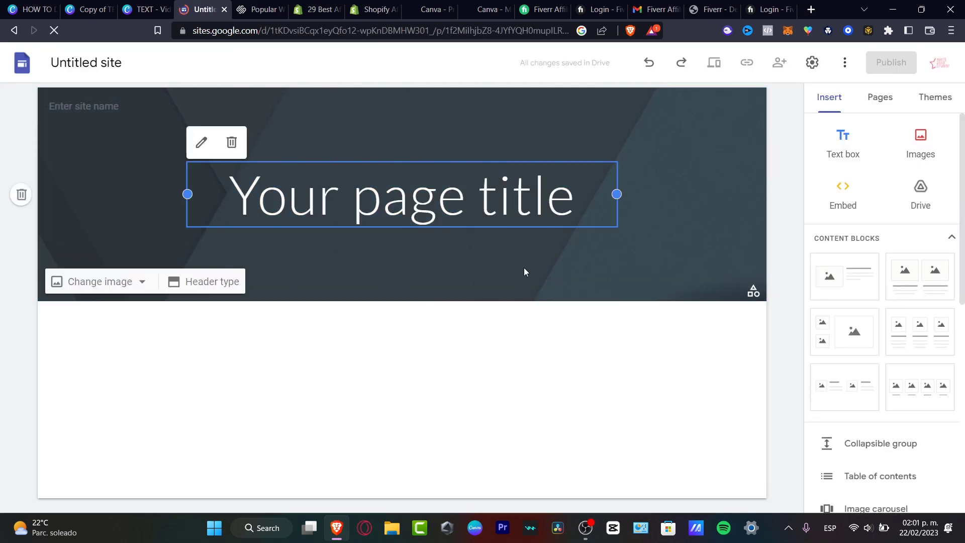
Step: Clear the placeholder page title text in the header
{"action": "double_click", "coordinate": [452, 210]}
{"action": "left_click", "coordinate": [535, 206]}
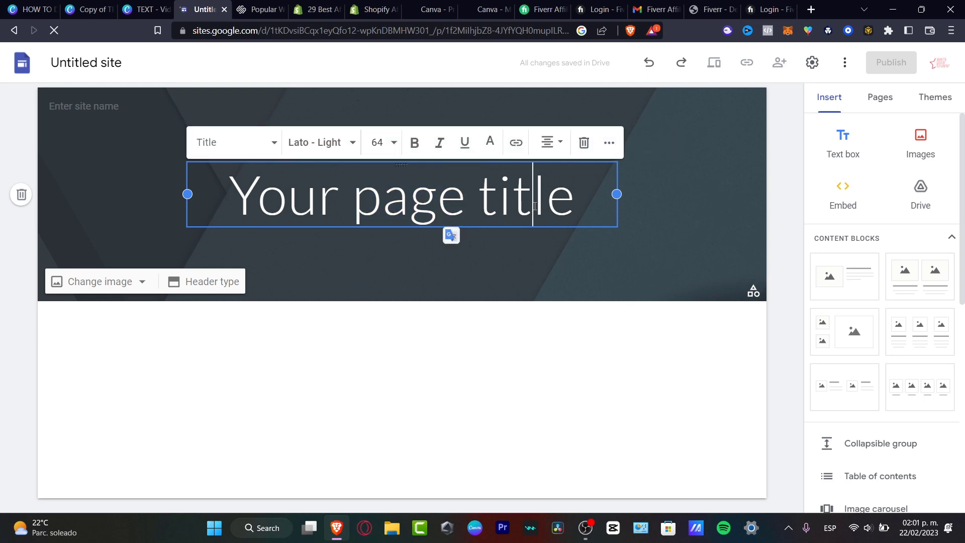
{"action": "triple_click", "coordinate": [432, 190]}
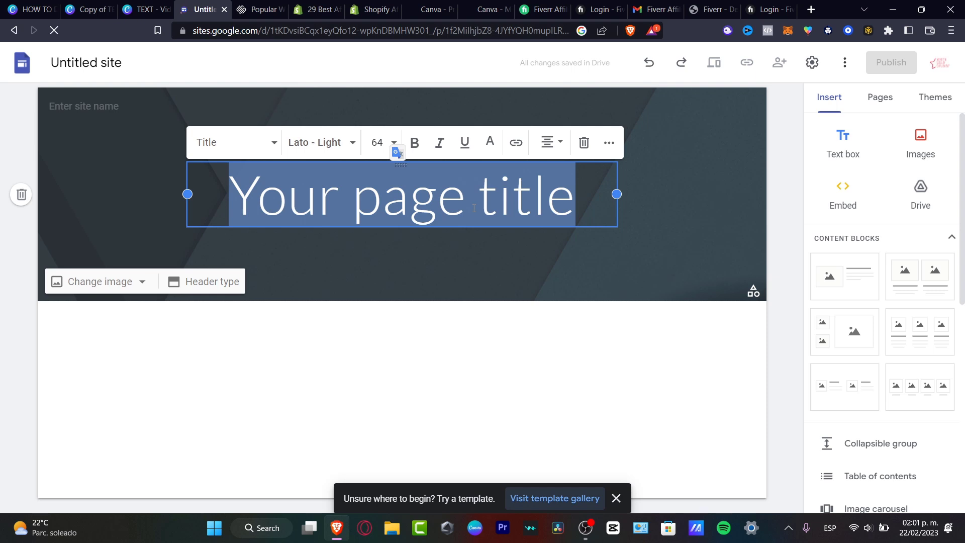
{"action": "key", "text": "BackSpace"}
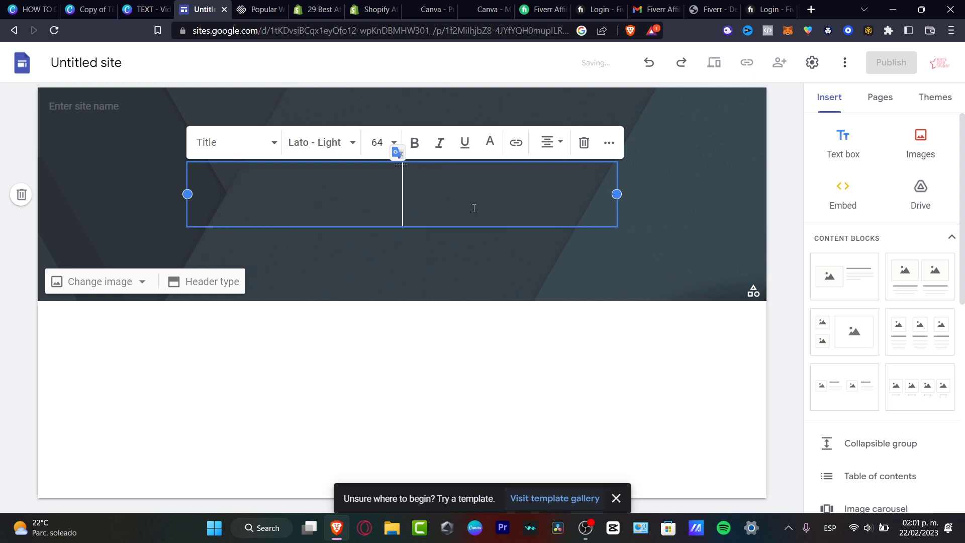
{"action": "left_click", "coordinate": [567, 330]}
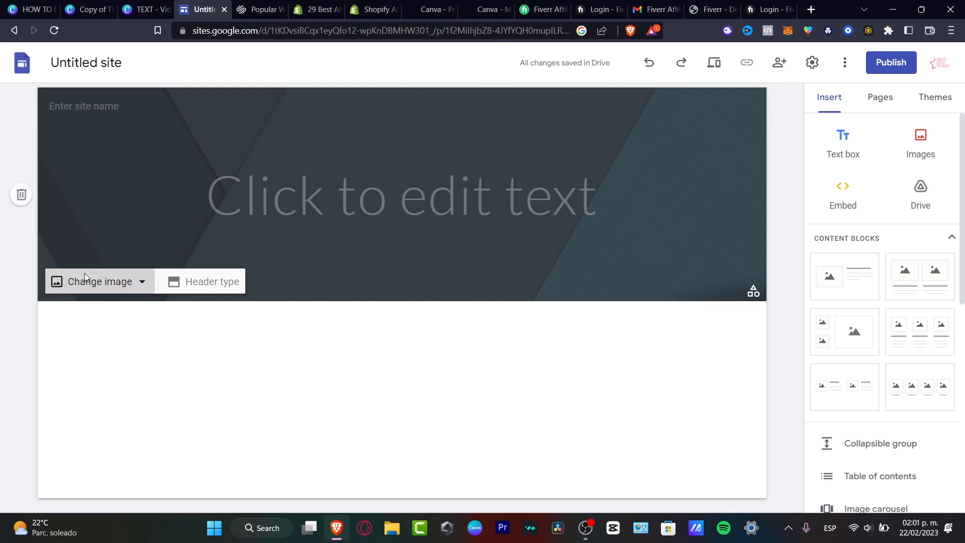
{"action": "left_click", "coordinate": [101, 282]}
{"action": "left_click", "coordinate": [103, 319]}
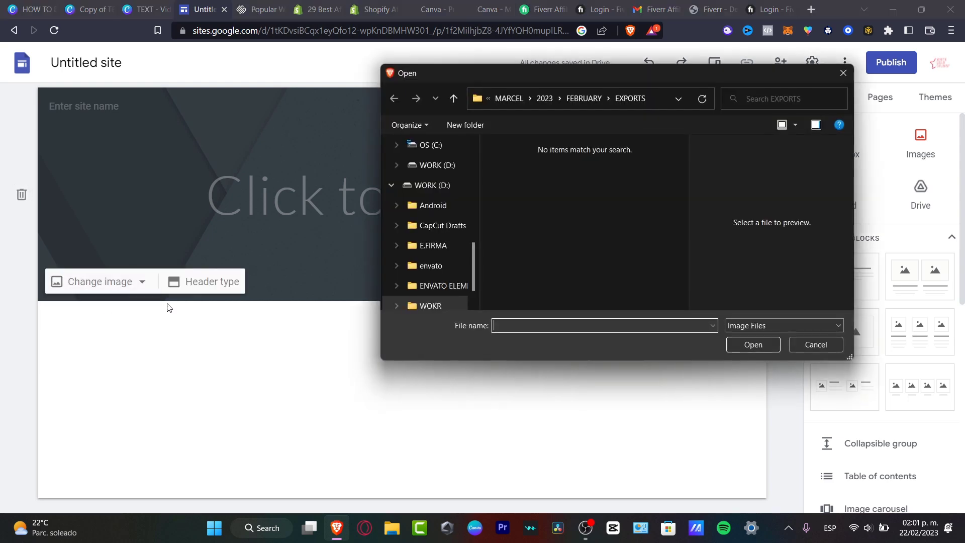
{"action": "scroll", "coordinate": [441, 220], "scroll_direction": "up", "scroll_amount": 5}
{"action": "left_click", "coordinate": [432, 205]}
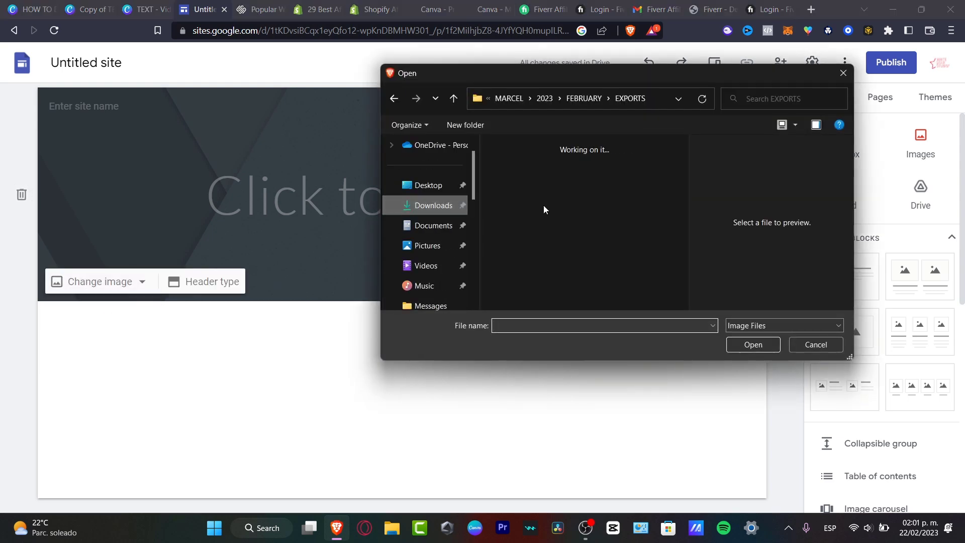
{"action": "scroll", "coordinate": [583, 235], "scroll_direction": "down", "scroll_amount": 1}
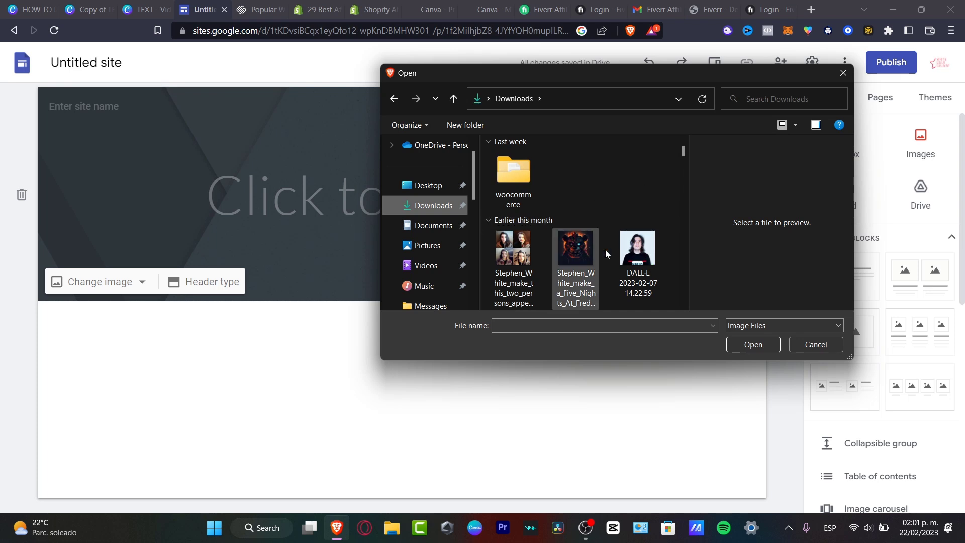
{"action": "left_click", "coordinate": [831, 346]}
Step: Search Google images for "photography" and set the photo of the woman with a camera sitting by the water as the header image
{"action": "left_click", "coordinate": [112, 291]}
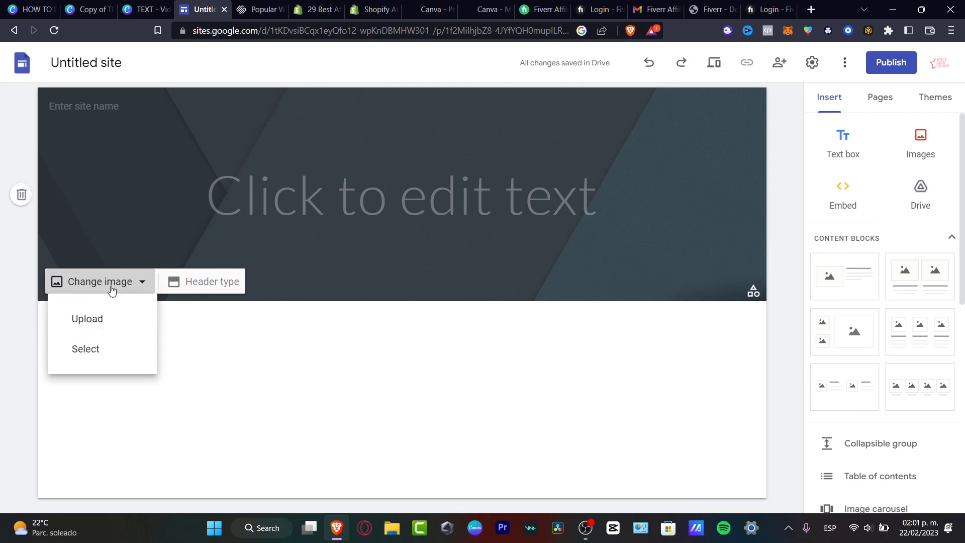
{"action": "left_click", "coordinate": [97, 348]}
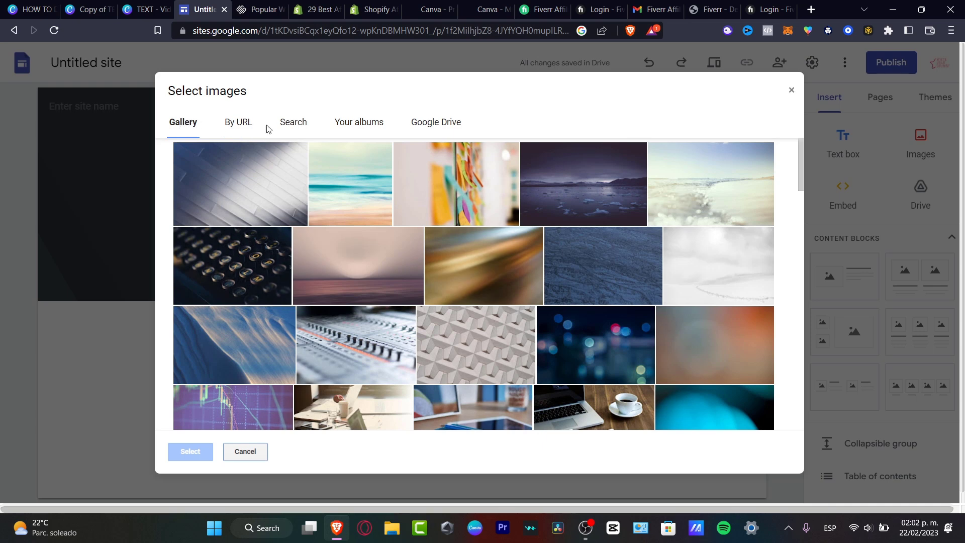
{"action": "left_click", "coordinate": [291, 126]}
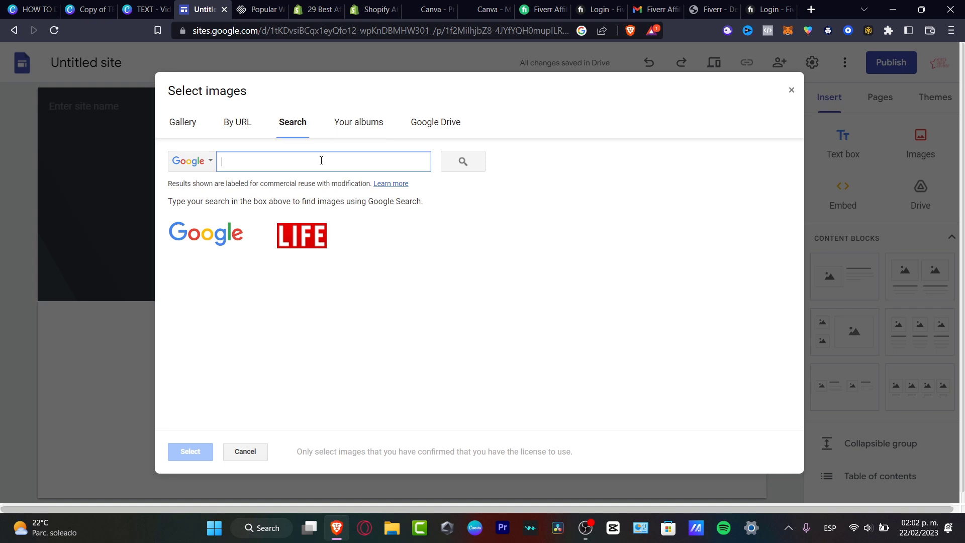
{"action": "type", "text": "photography"}
{"action": "key", "text": "Return"}
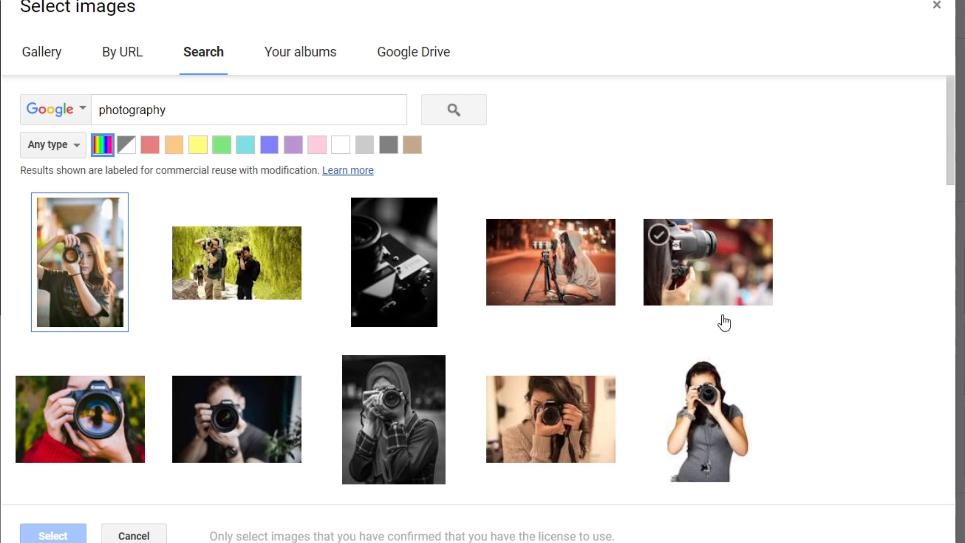
{"action": "scroll", "coordinate": [722, 323], "scroll_direction": "down", "scroll_amount": 5}
{"action": "mouse_move", "coordinate": [723, 324]}
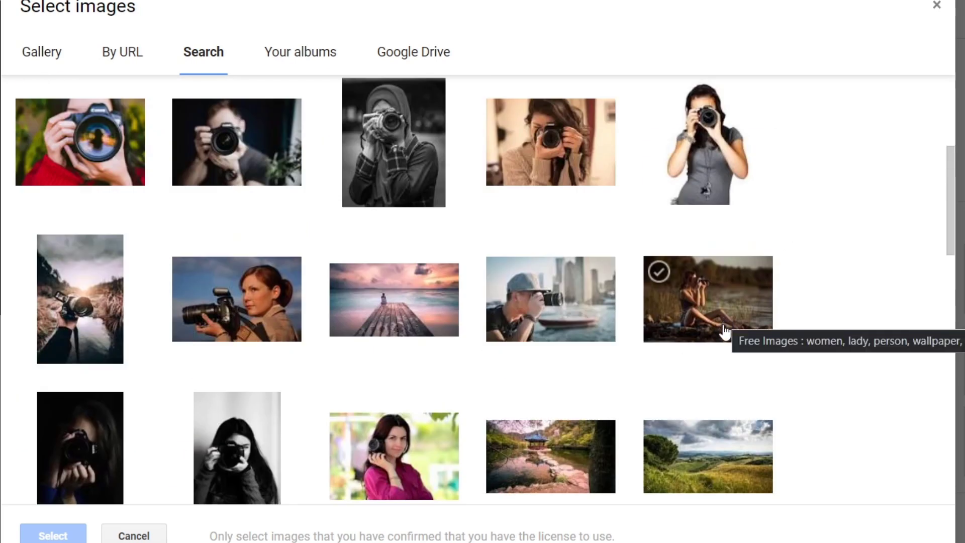
{"action": "left_click", "coordinate": [728, 303]}
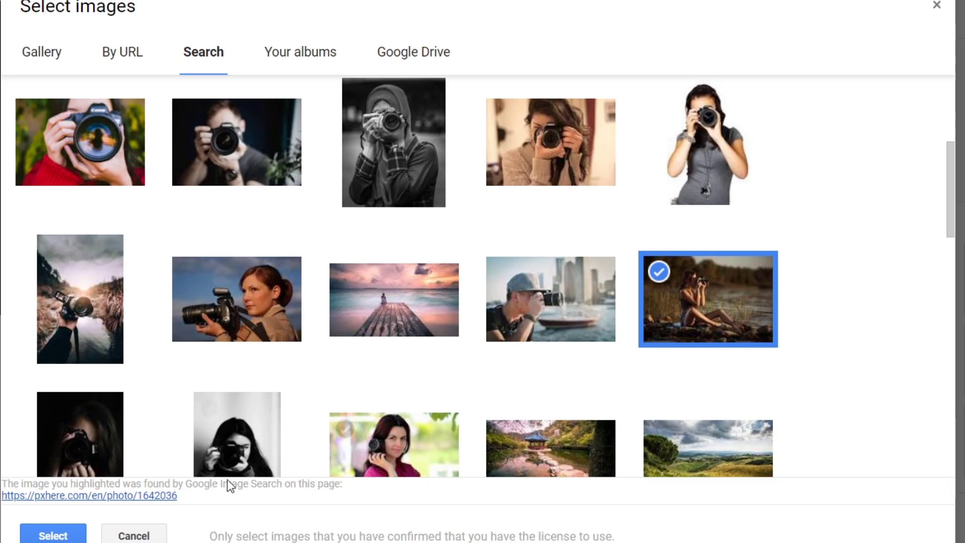
{"action": "left_click", "coordinate": [53, 534]}
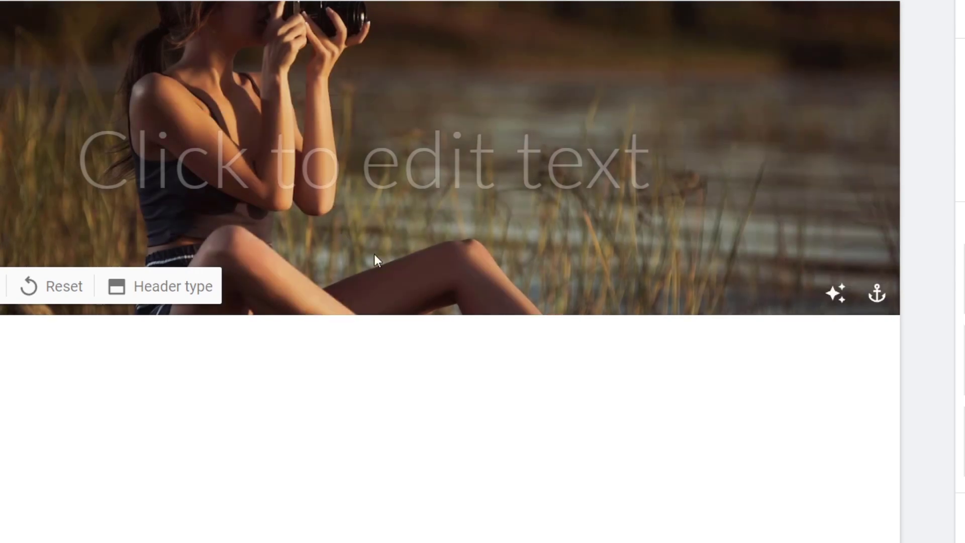
Step: Try the Large banner, Cover and Banner header types, and set the header to Title only
{"action": "left_click", "coordinate": [3, 286]}
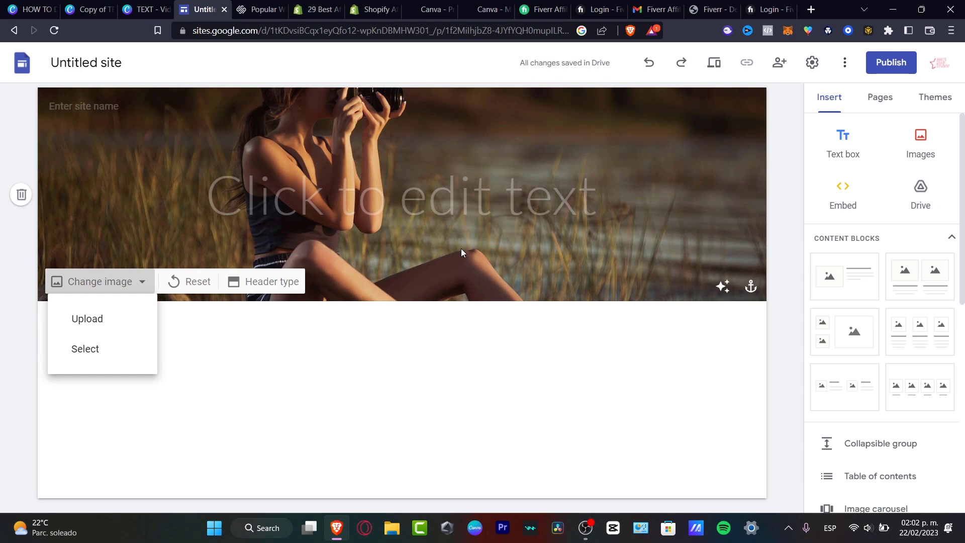
{"action": "left_click", "coordinate": [251, 281]}
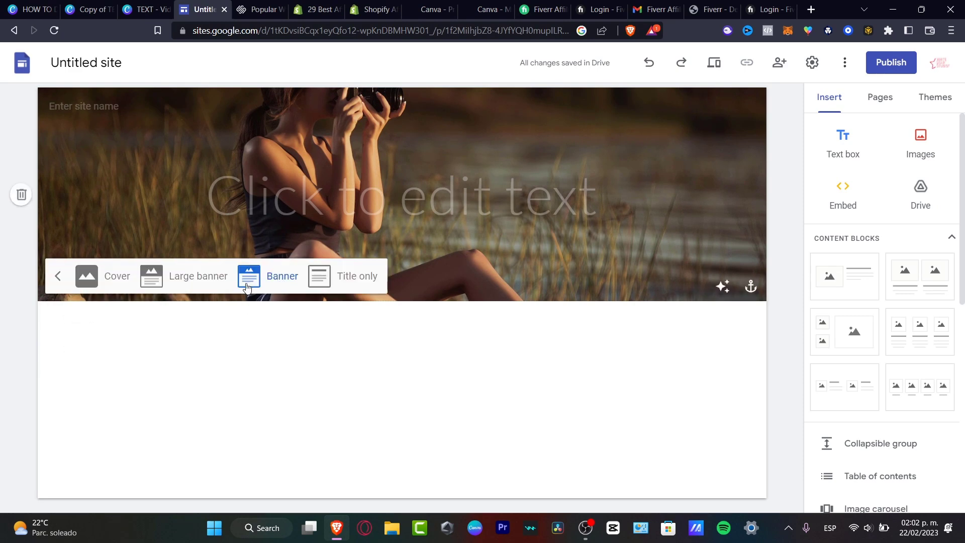
{"action": "left_click", "coordinate": [351, 277]}
{"action": "left_click", "coordinate": [202, 182]}
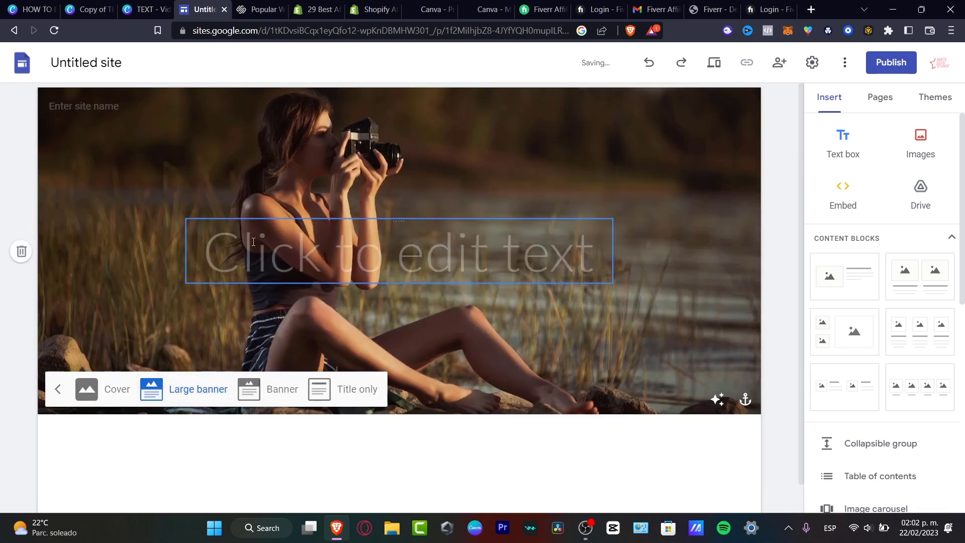
{"action": "left_click", "coordinate": [100, 391]}
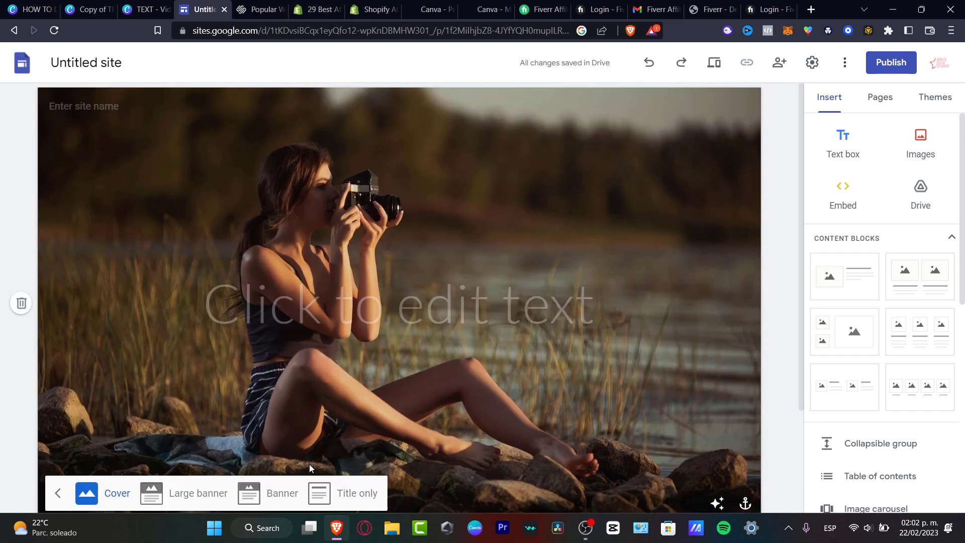
{"action": "left_click", "coordinate": [284, 487]}
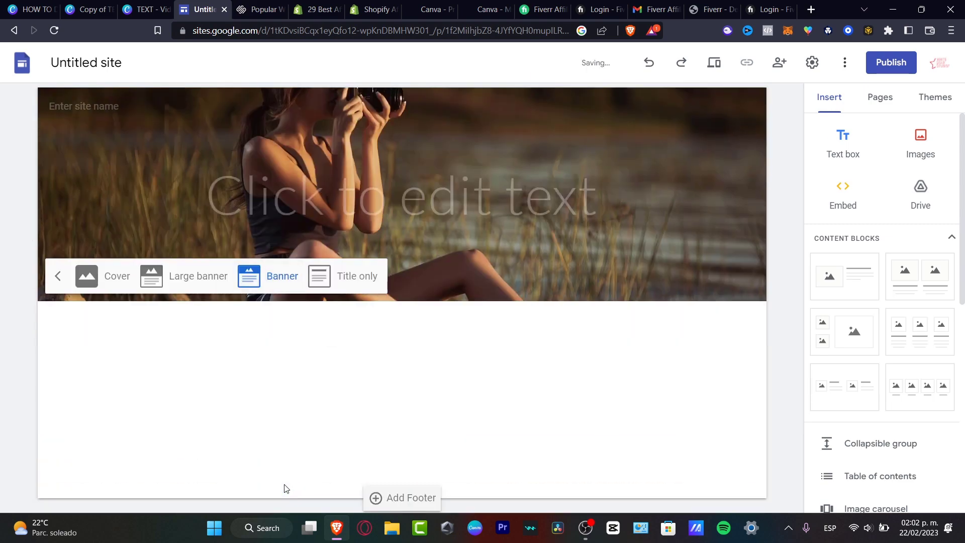
{"action": "left_click", "coordinate": [350, 289]}
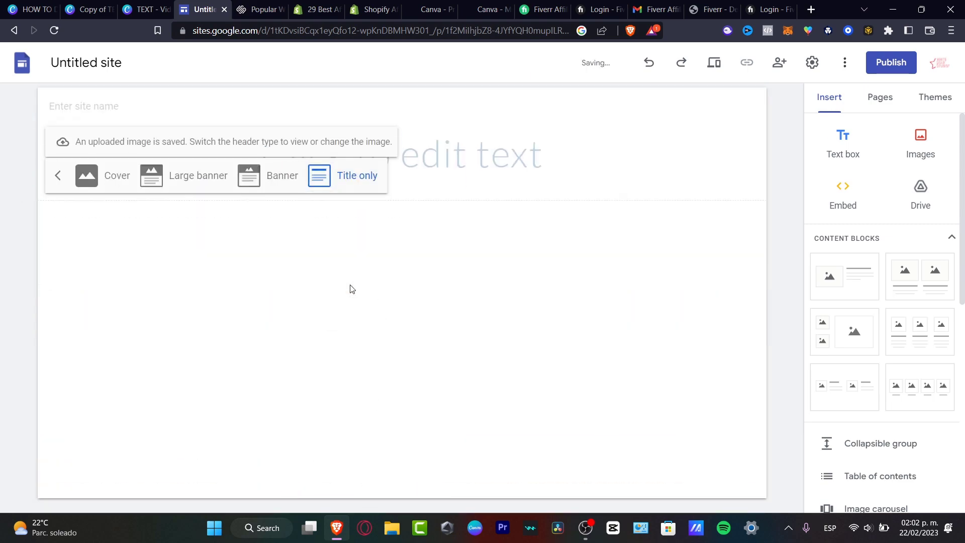
Step: Enter "Tech Express" as the page title in the header
{"action": "left_click", "coordinate": [490, 154]}
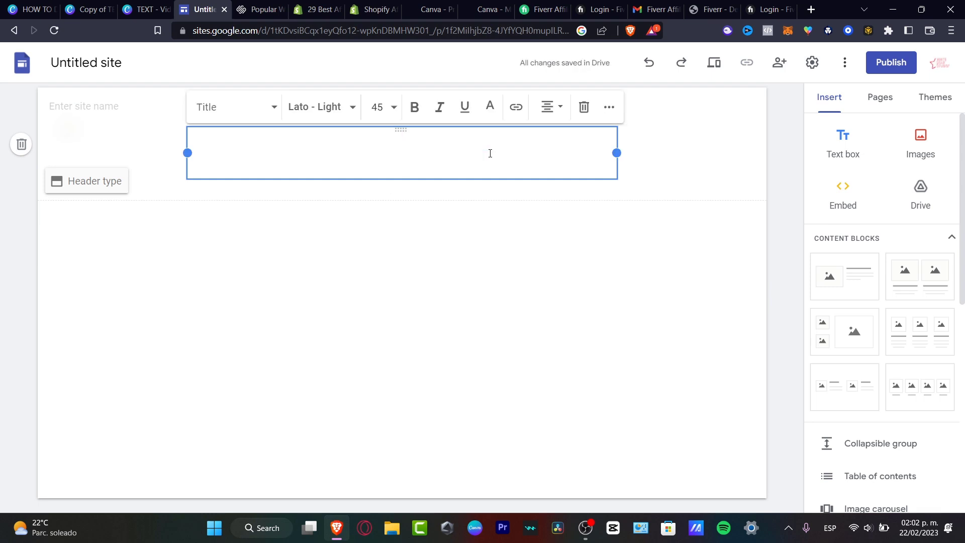
{"action": "type", "text": "Tech Express"}
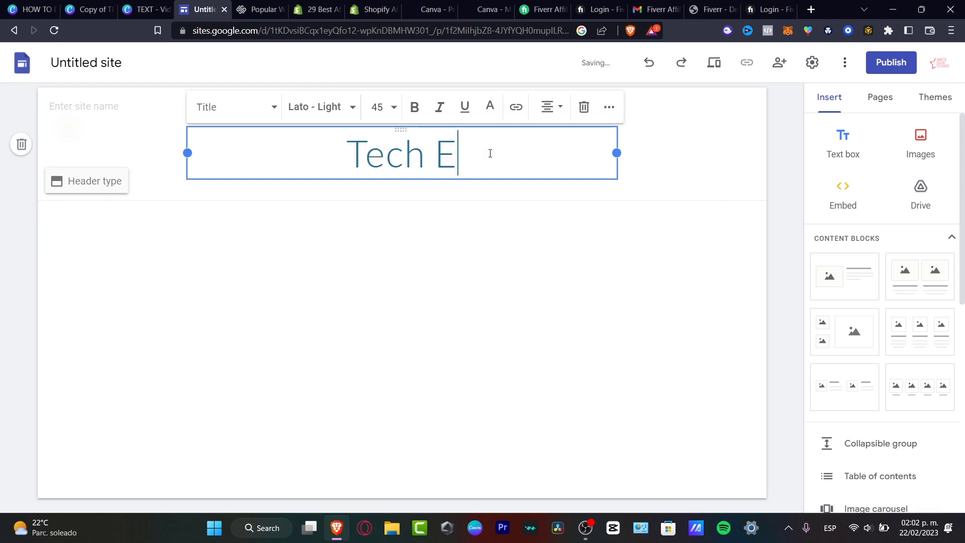
{"action": "left_click", "coordinate": [589, 301]}
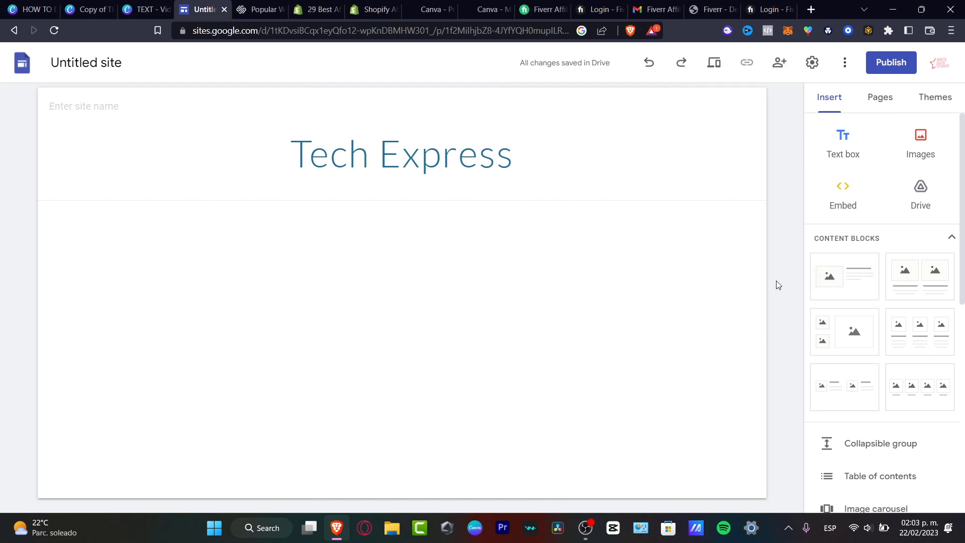
Step: Review the available theme options and collapse the content block layouts among the insertable elements
{"action": "left_click", "coordinate": [872, 107]}
{"action": "left_click", "coordinate": [930, 103]}
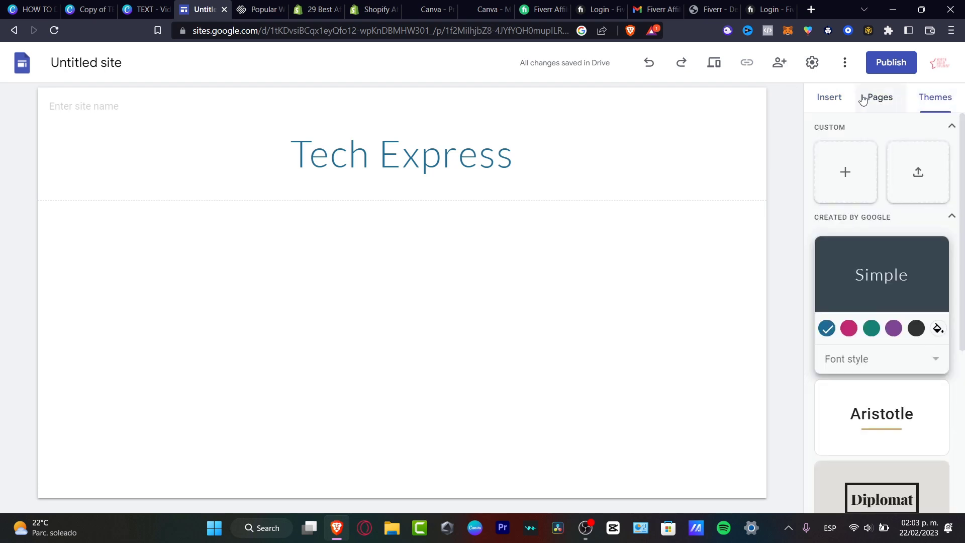
{"action": "left_click", "coordinate": [836, 99]}
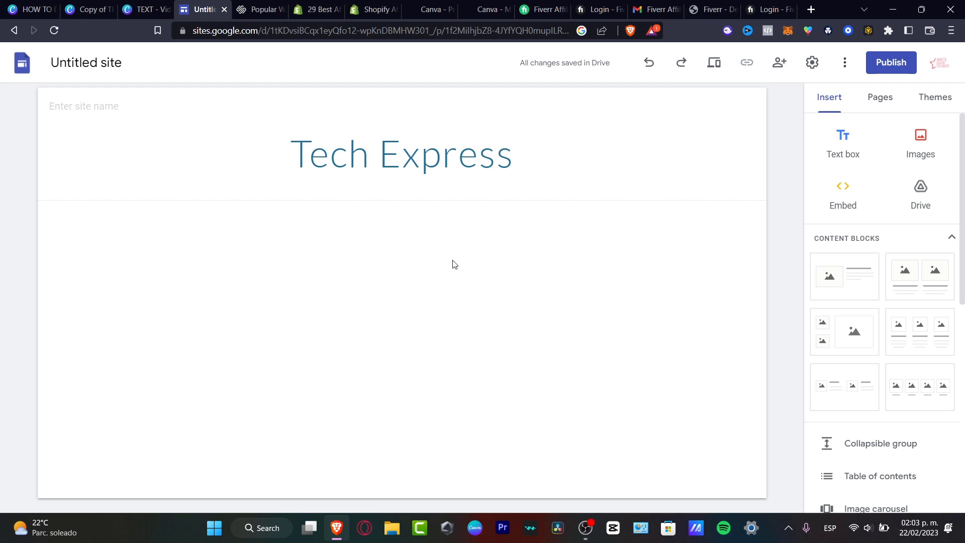
{"action": "left_click", "coordinate": [937, 239]}
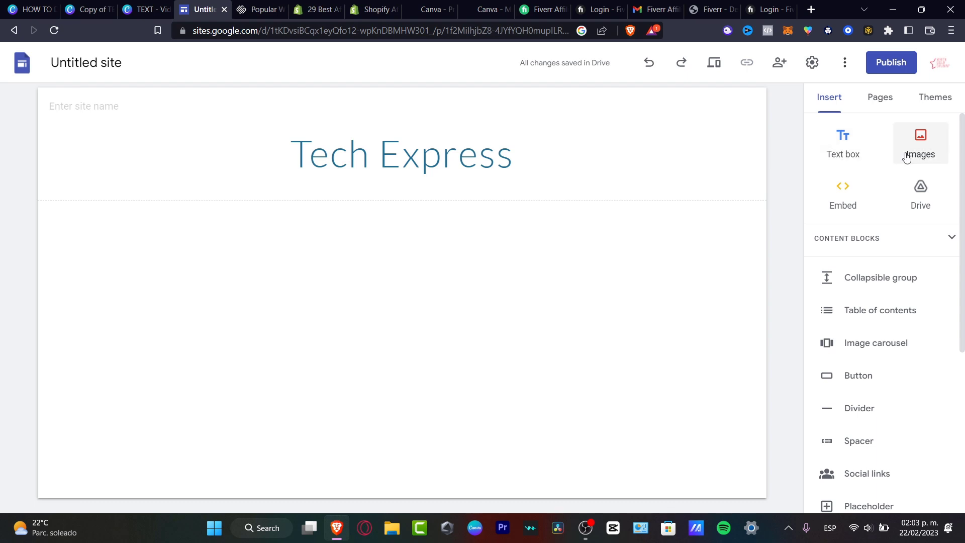
{"action": "left_click", "coordinate": [883, 372]}
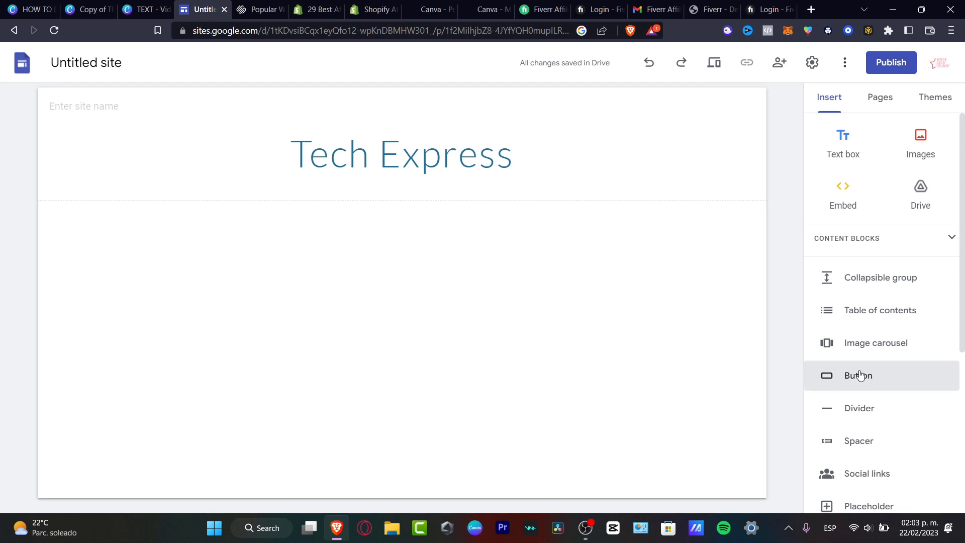
{"action": "left_click", "coordinate": [883, 376]}
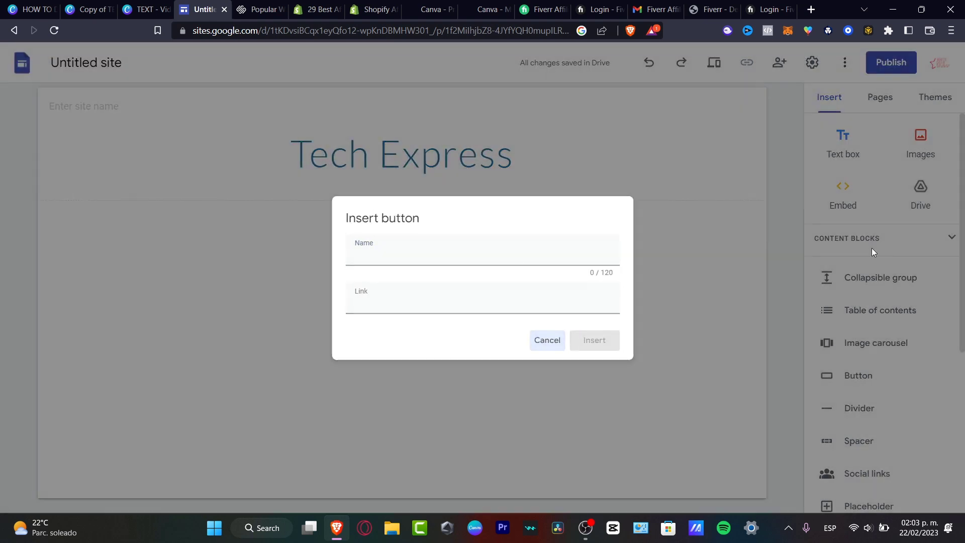
{"action": "left_click", "coordinate": [871, 249]}
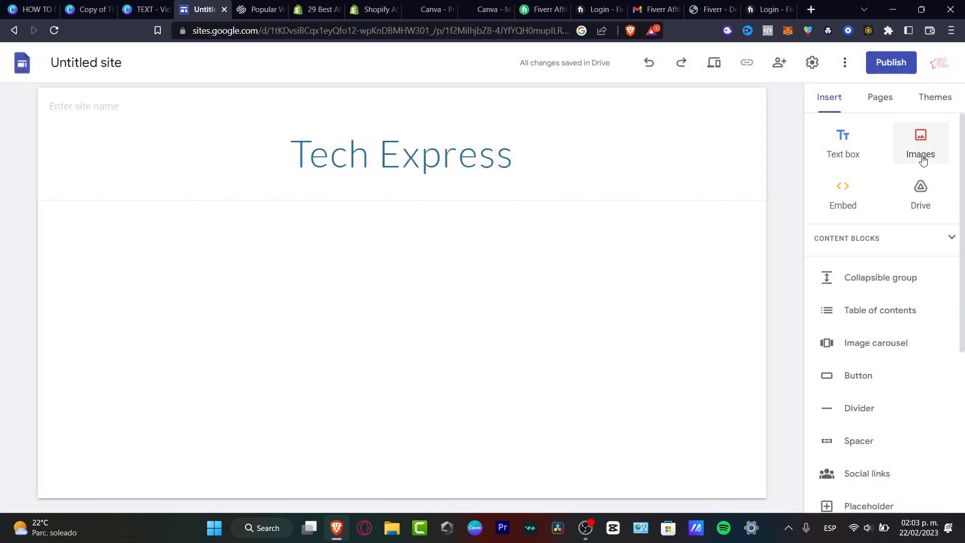
Step: Review the image source options and the full list of insertable page elements
{"action": "left_click", "coordinate": [922, 158]}
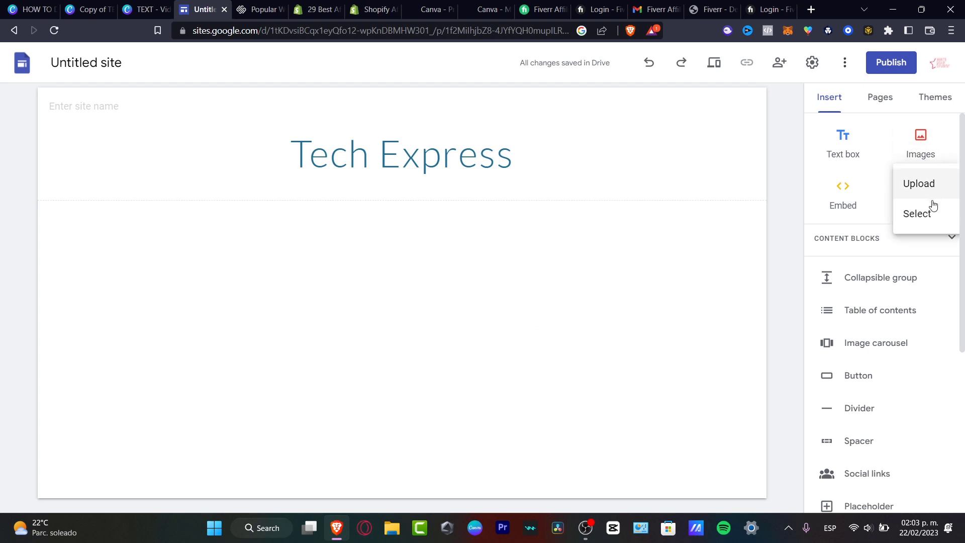
{"action": "left_click", "coordinate": [917, 147]}
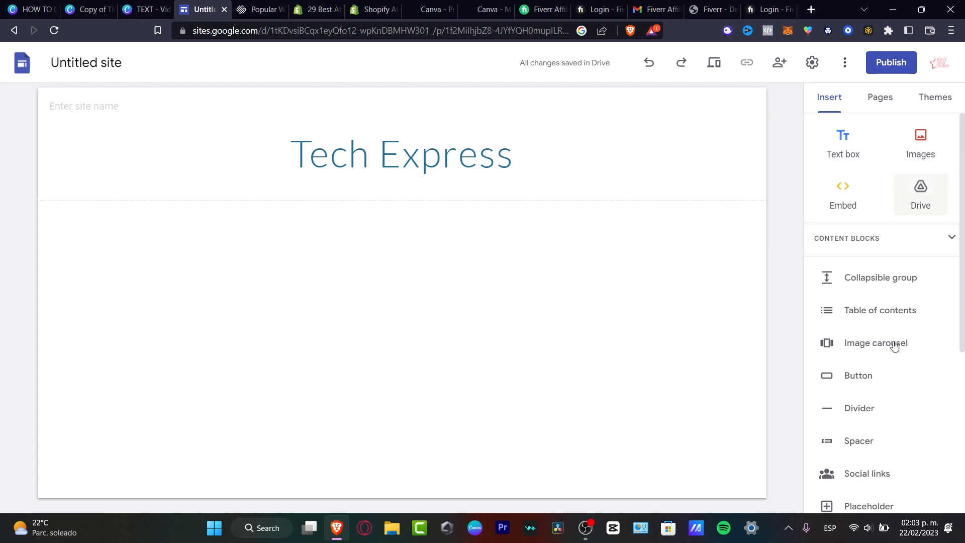
{"action": "scroll", "coordinate": [874, 372], "scroll_direction": "down", "scroll_amount": 4}
{"action": "scroll", "coordinate": [888, 391], "scroll_direction": "down", "scroll_amount": 2}
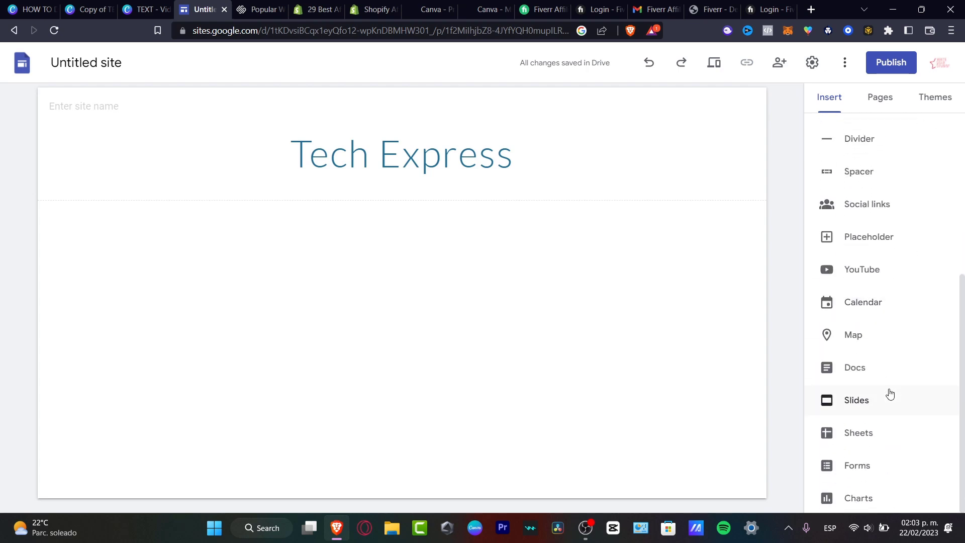
{"action": "scroll", "coordinate": [890, 399], "scroll_direction": "up", "scroll_amount": 4}
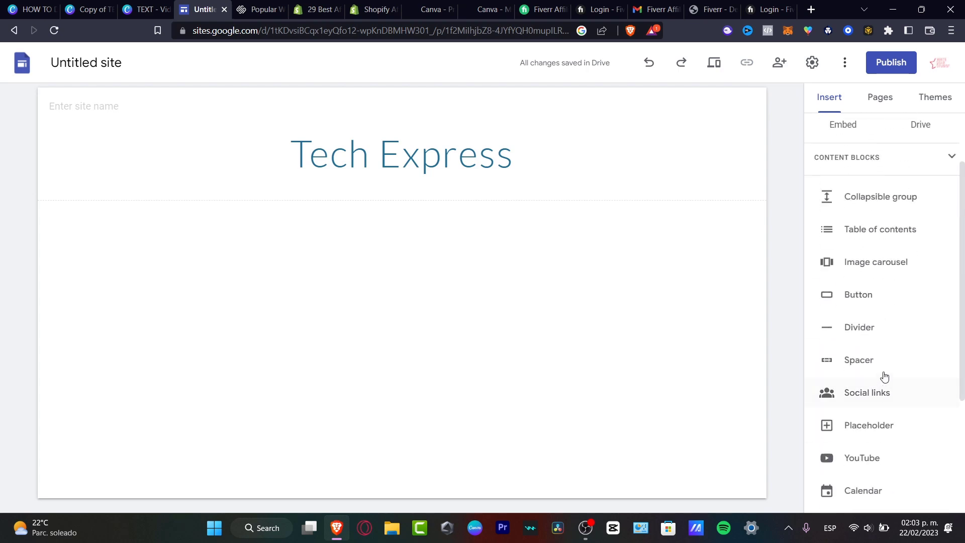
{"action": "scroll", "coordinate": [854, 207], "scroll_direction": "up", "scroll_amount": 2}
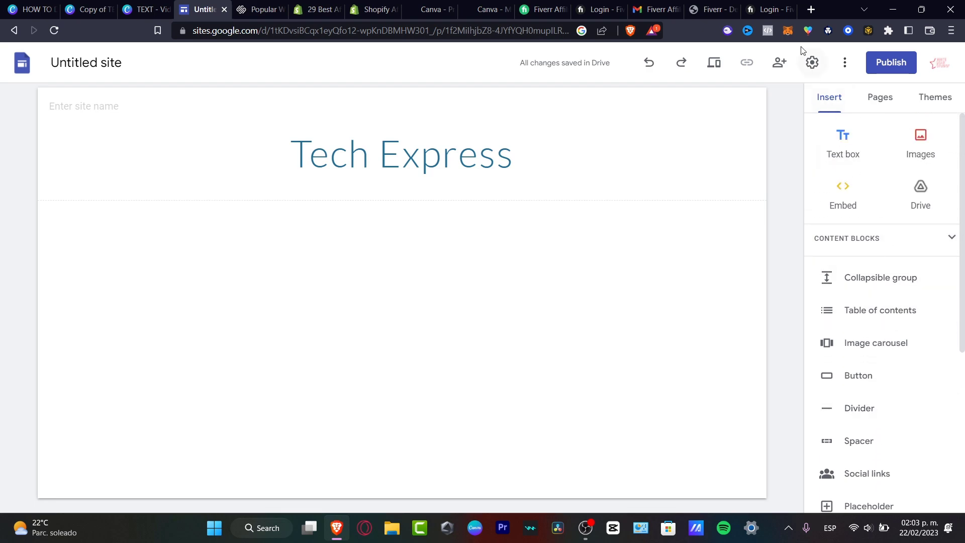
Step: Search Google Images for "instagram logo png" in a new browser tab
{"action": "left_click", "coordinate": [811, 10]}
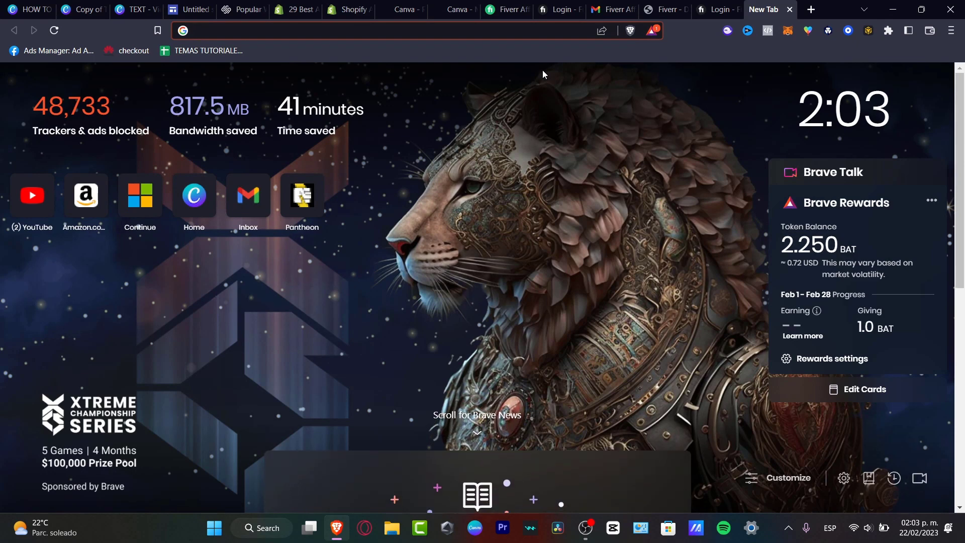
{"action": "type", "text": "instagram logo"}
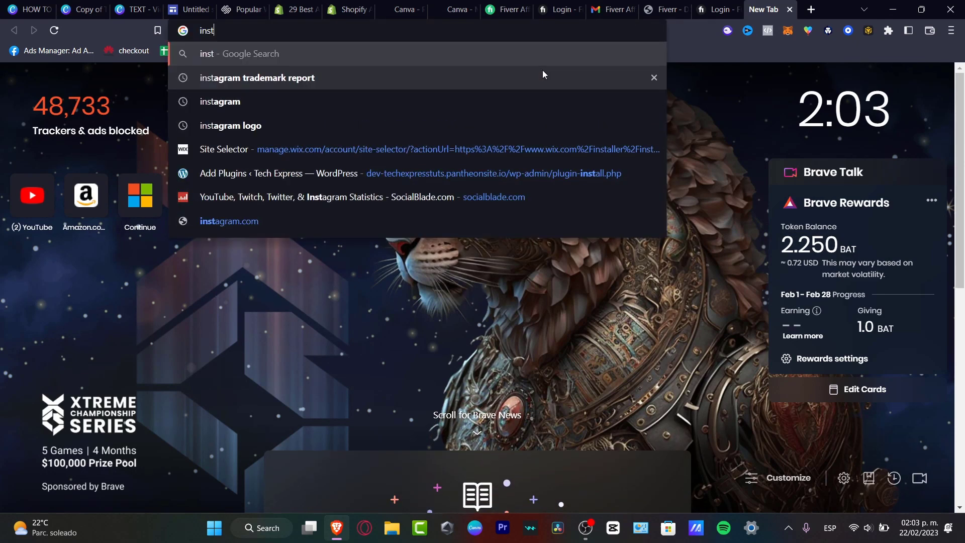
{"action": "key", "text": "Return"}
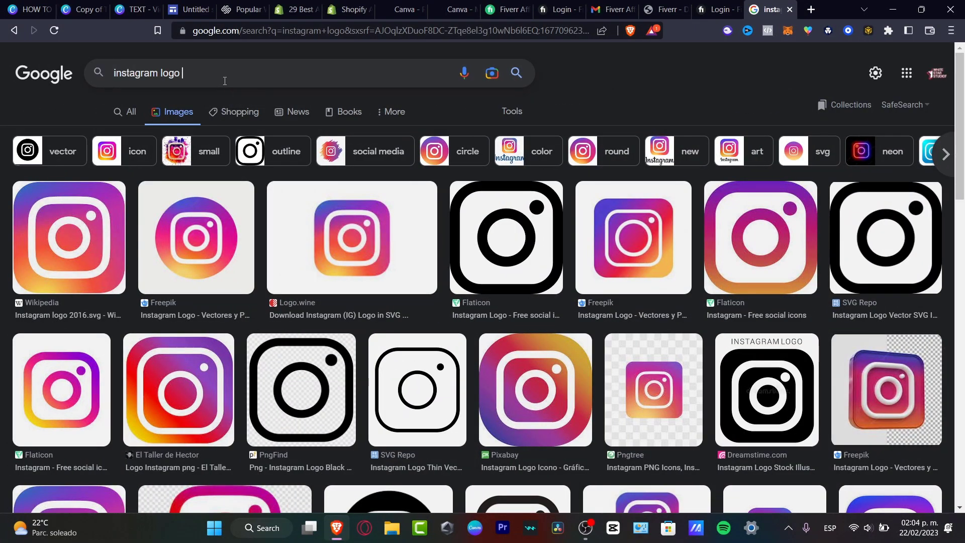
{"action": "key", "text": "Return"}
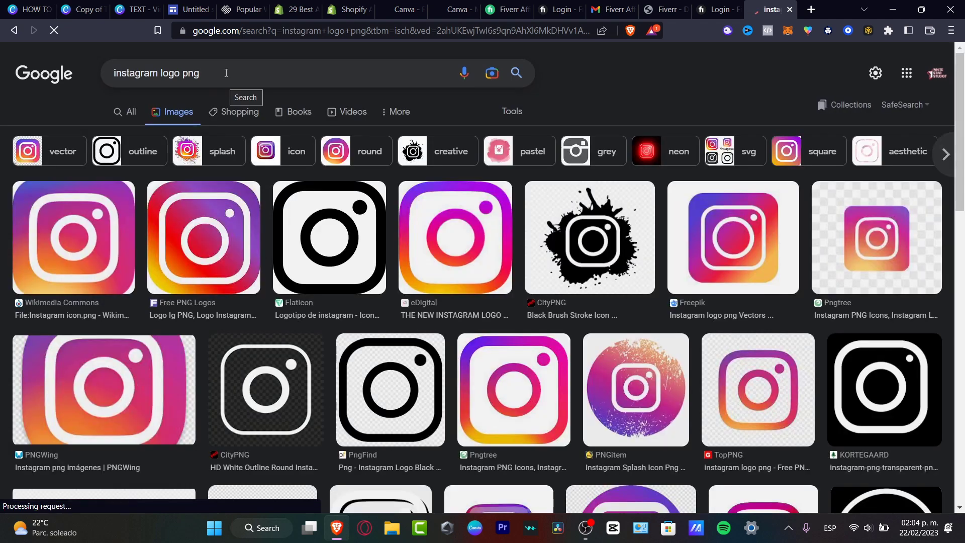
Step: Compare logo results and copy the transparent gradient Instagram logo image from Free PNG Logos
{"action": "left_click", "coordinate": [195, 221]}
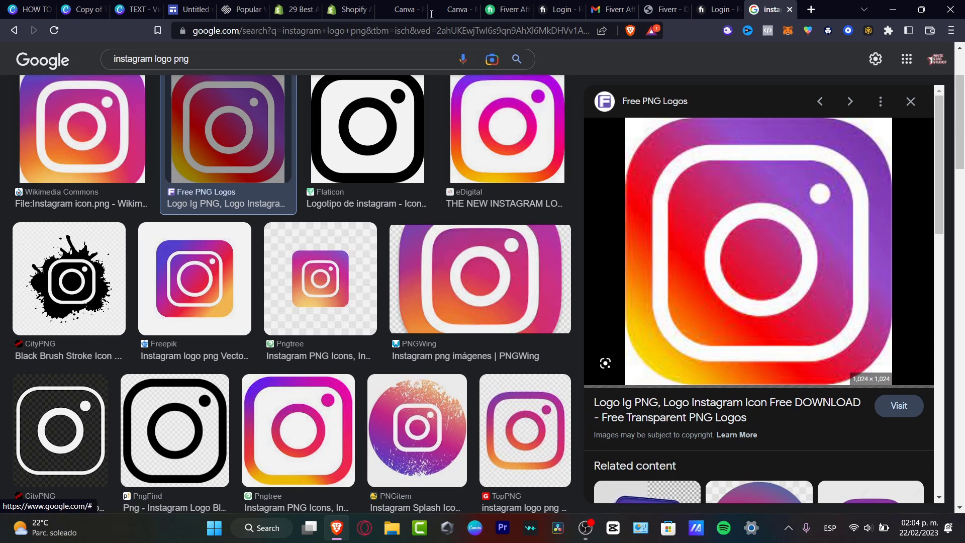
{"action": "left_click", "coordinate": [366, 127]}
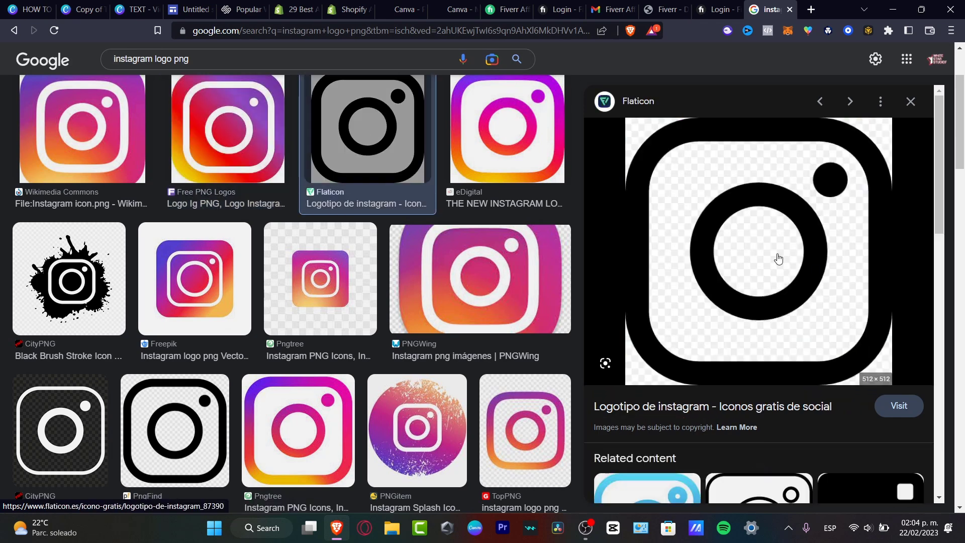
{"action": "left_click", "coordinate": [223, 106]}
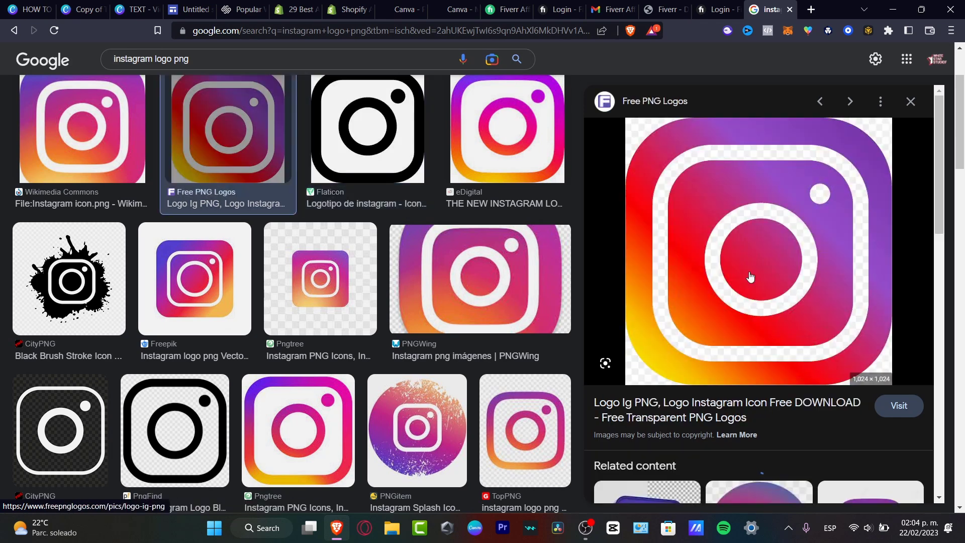
{"action": "right_click", "coordinate": [756, 235]}
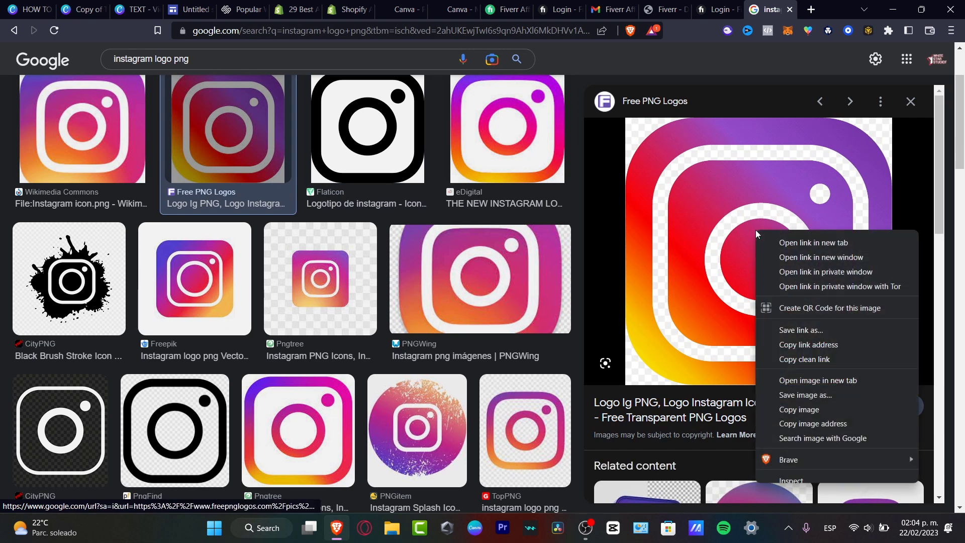
{"action": "left_click", "coordinate": [854, 408]}
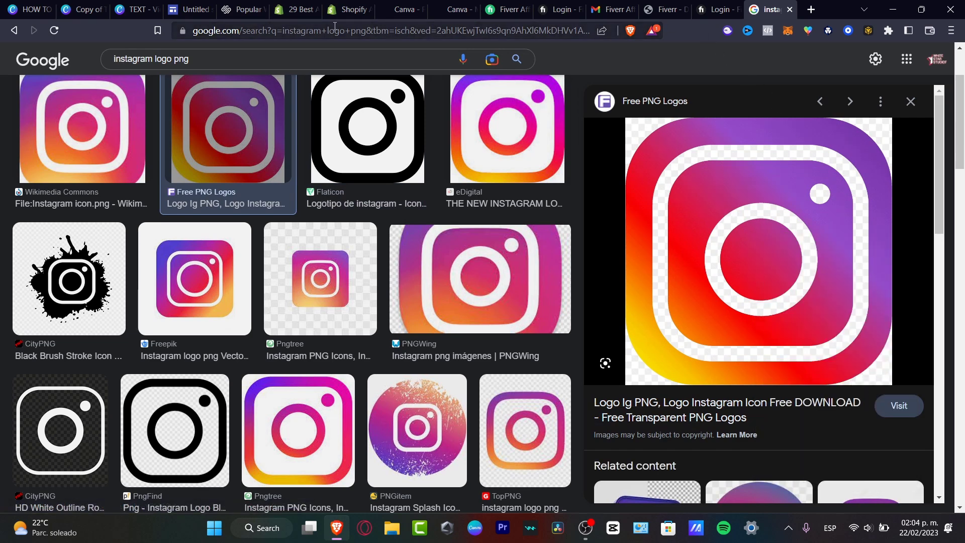
Step: Paste the Instagram logo into the Google Sites page, shrink it to a small icon below the title, and uncrop it
{"action": "left_click", "coordinate": [190, 9]}
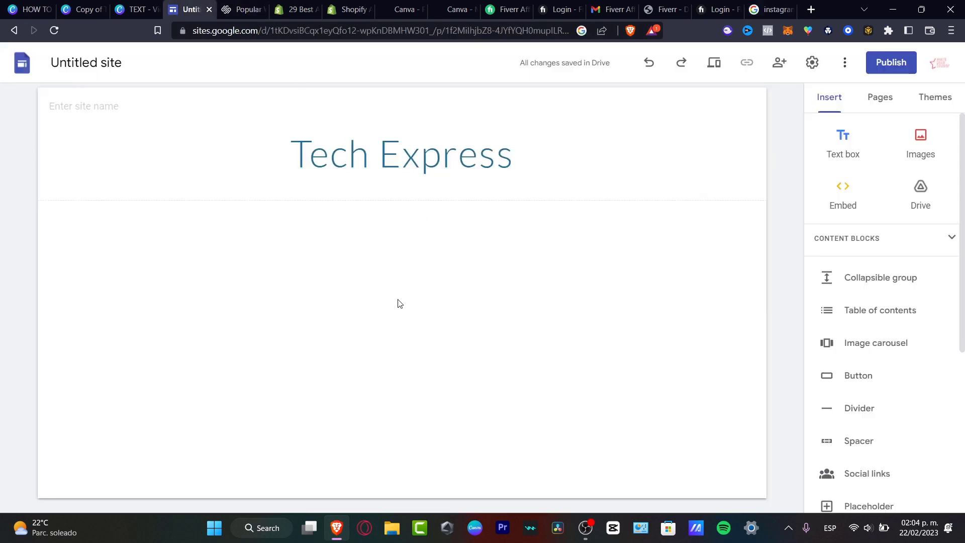
{"action": "right_click", "coordinate": [346, 297]}
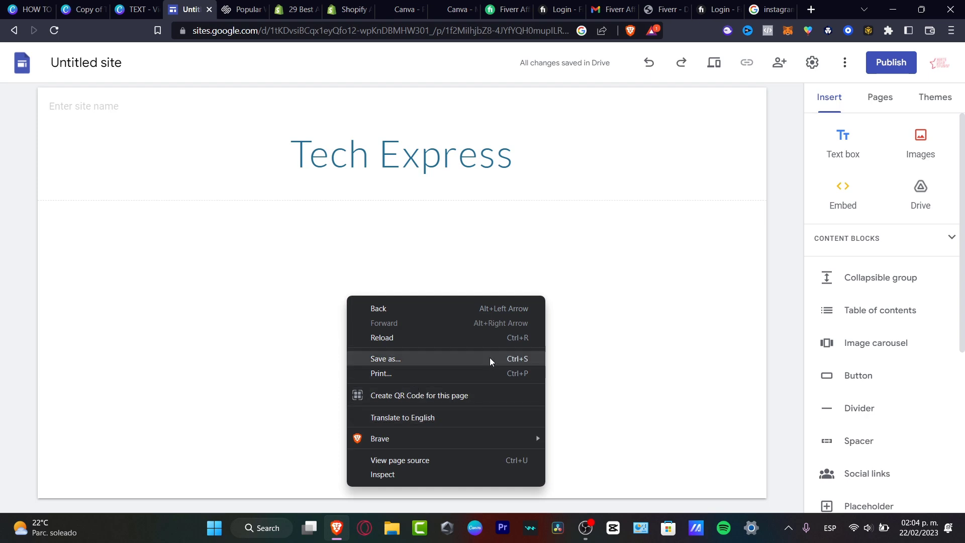
{"action": "key", "text": "Escape"}
{"action": "key", "text": "ctrl+v"}
{"action": "left_click_drag", "start_coordinate": [242, 294], "coordinate": [443, 235]}
{"action": "left_click_drag", "start_coordinate": [501, 370], "coordinate": [330, 244]}
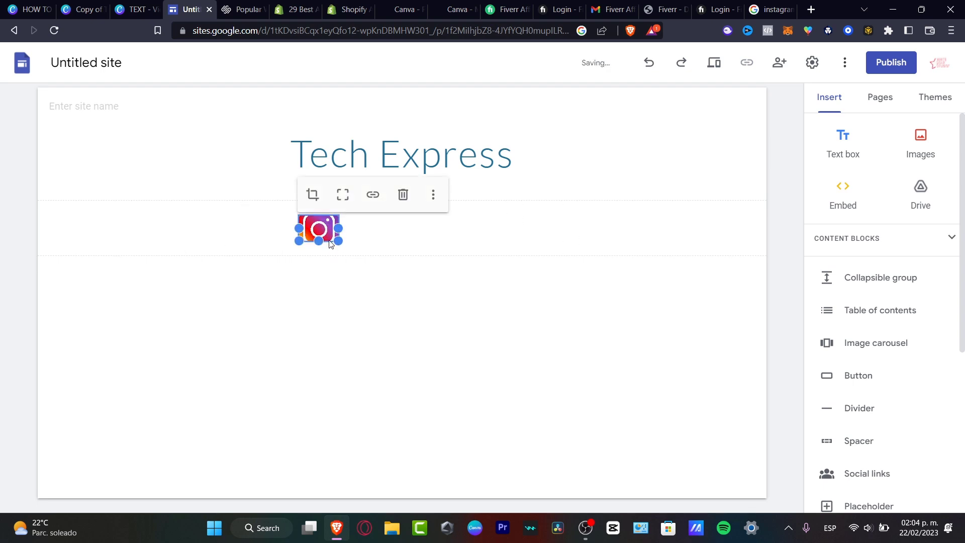
{"action": "left_click", "coordinate": [343, 196]}
{"action": "left_click", "coordinate": [385, 251]}
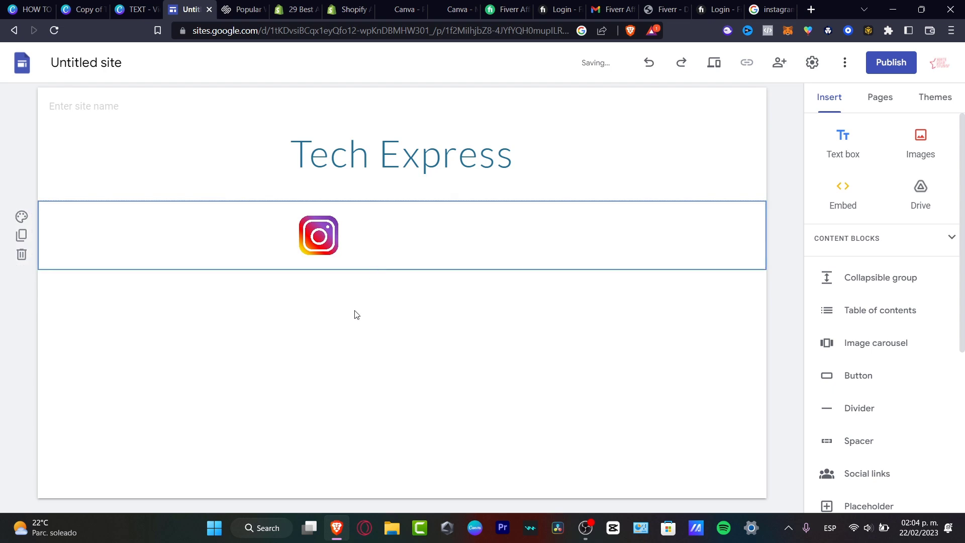
Step: Try shortening the Instagram logo's frame, and uncrop the image again
{"action": "left_click", "coordinate": [339, 249]}
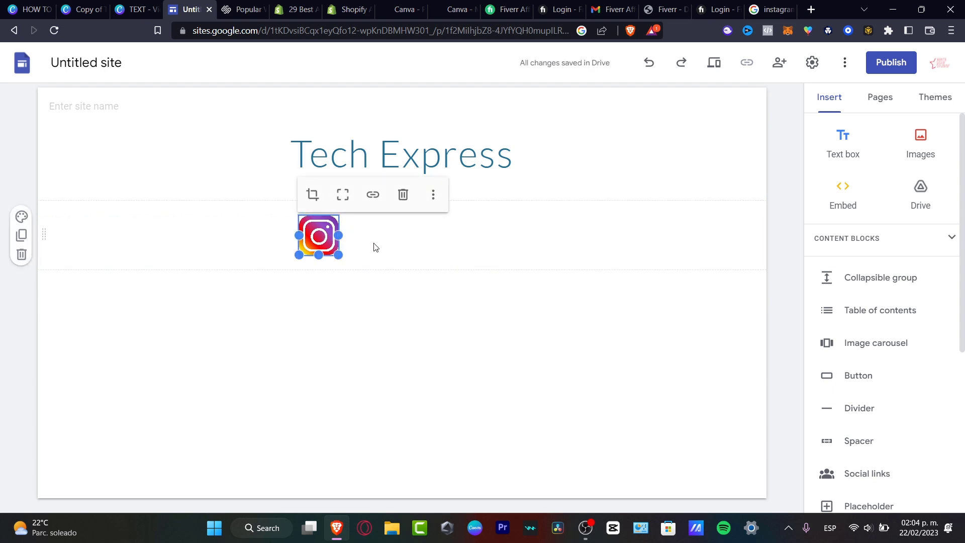
{"action": "mouse_move", "coordinate": [338, 255]}
{"action": "left_mouse_down"}
{"action": "mouse_move", "coordinate": [324, 240]}
{"action": "mouse_move", "coordinate": [338, 241]}
{"action": "left_mouse_up"}
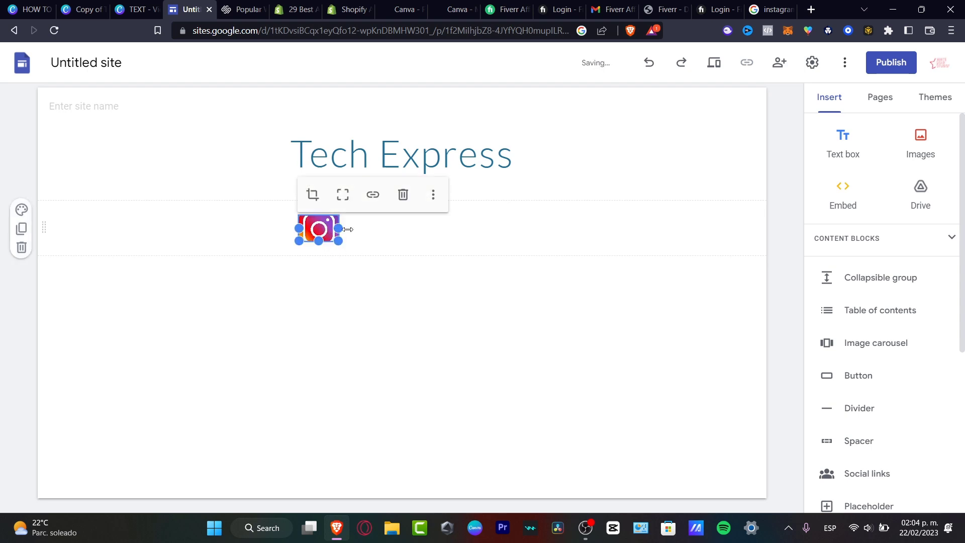
{"action": "left_click", "coordinate": [343, 195]}
{"action": "left_click", "coordinate": [370, 288]}
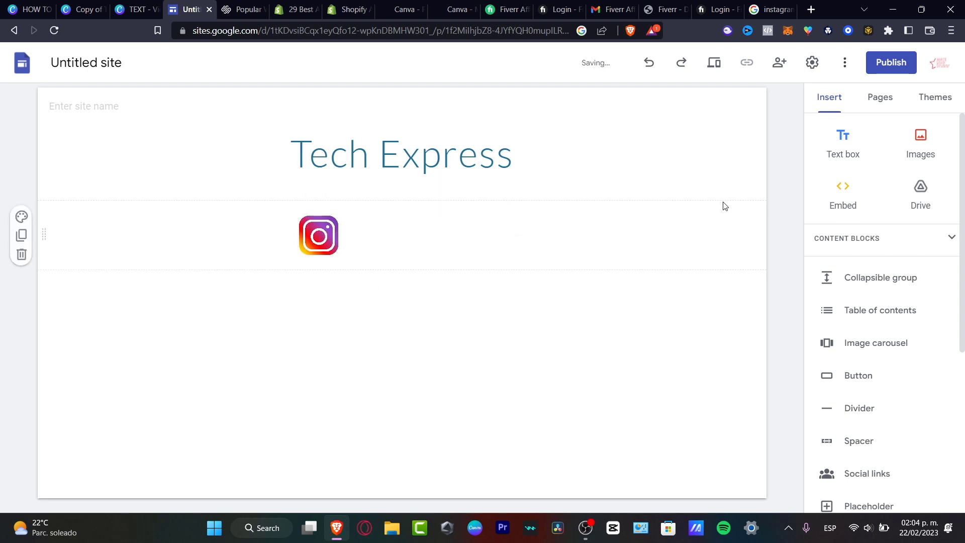
{"action": "left_click", "coordinate": [863, 387]}
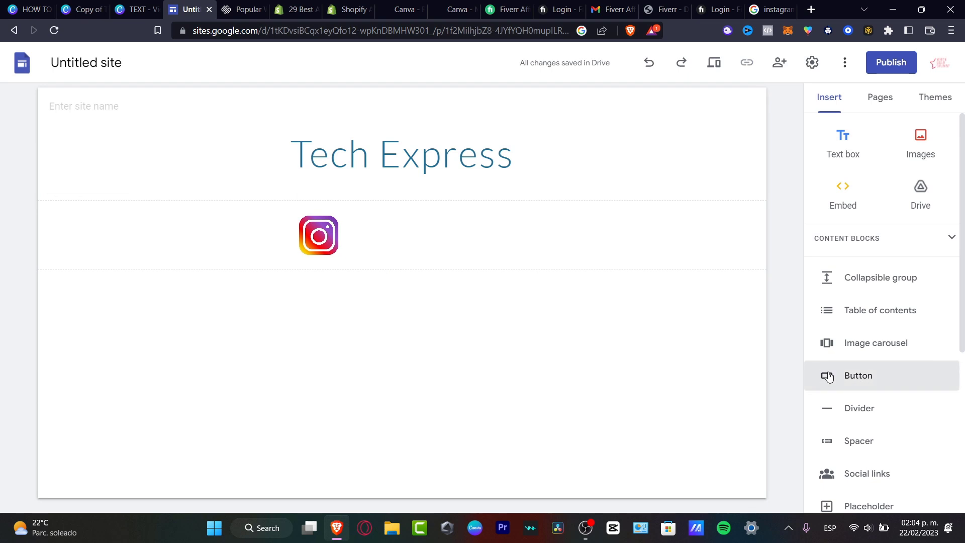
{"action": "left_click", "coordinate": [874, 388]}
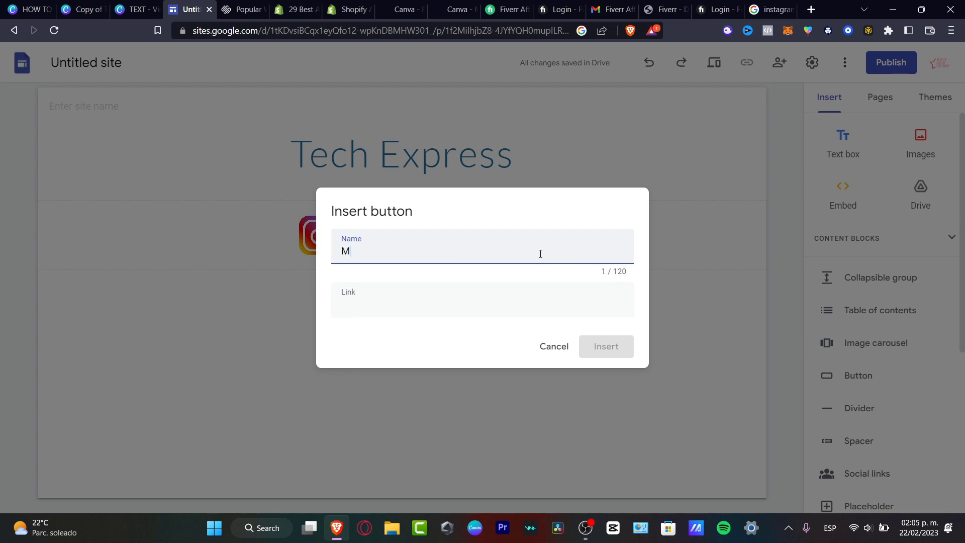
{"action": "type", "text": "My instagram"}
{"action": "key", "text": "Tab"}
{"action": "key", "text": "Tab"}
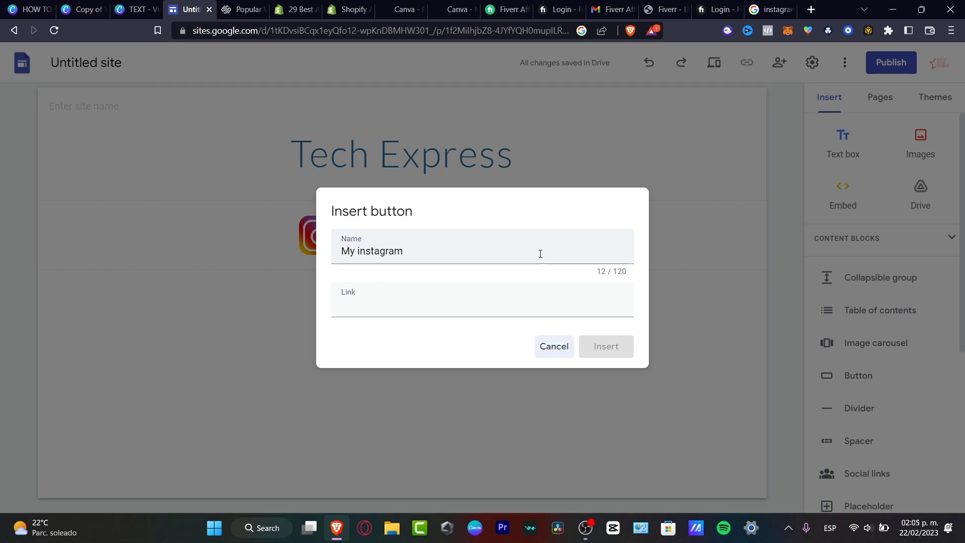
{"action": "left_click", "coordinate": [557, 303]}
{"action": "type", "text": "ww"}
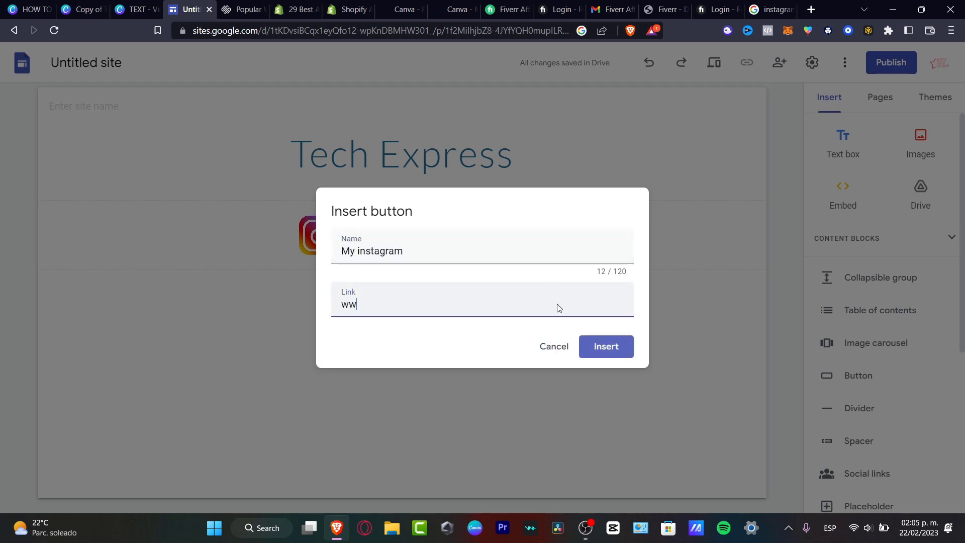
{"action": "type", "text": "w.instagram.com"}
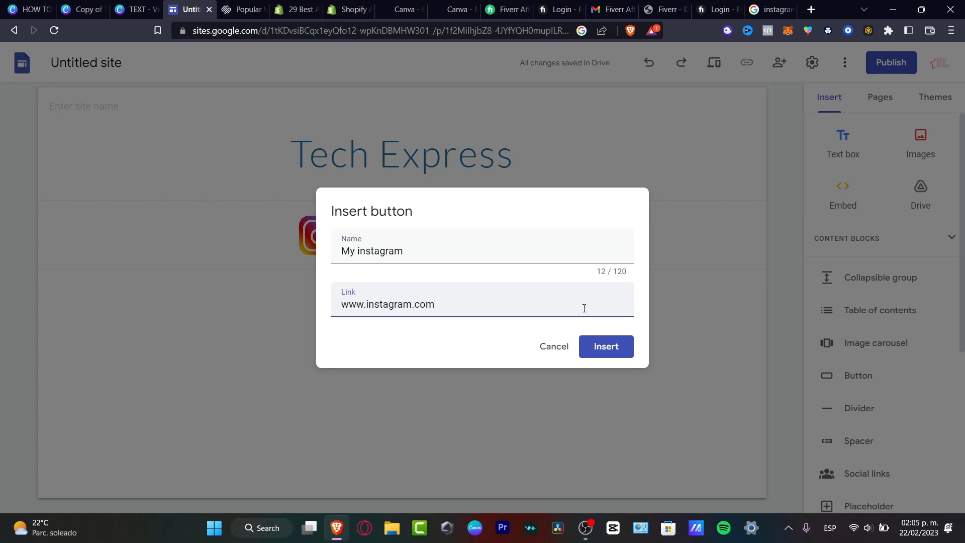
{"action": "left_click", "coordinate": [618, 347]}
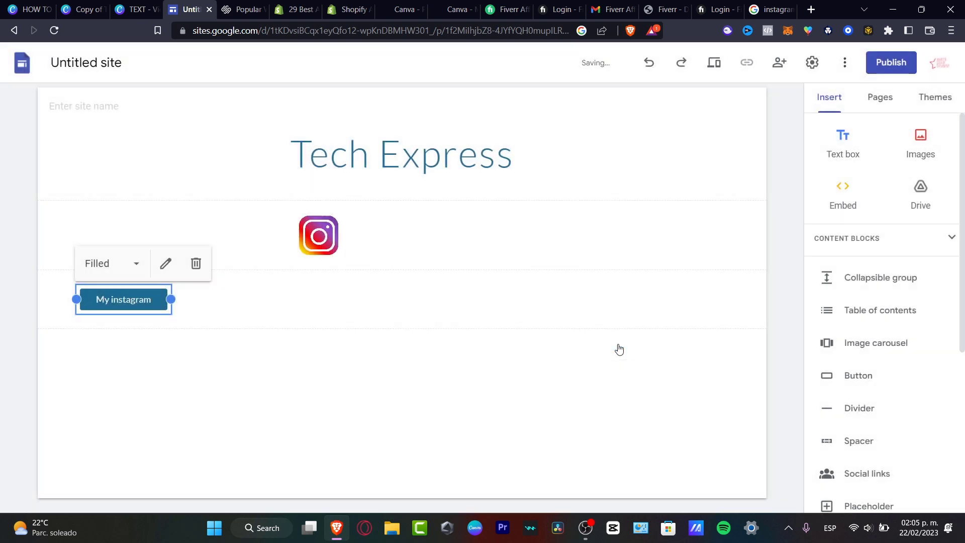
{"action": "left_click_drag", "start_coordinate": [158, 306], "coordinate": [382, 236]}
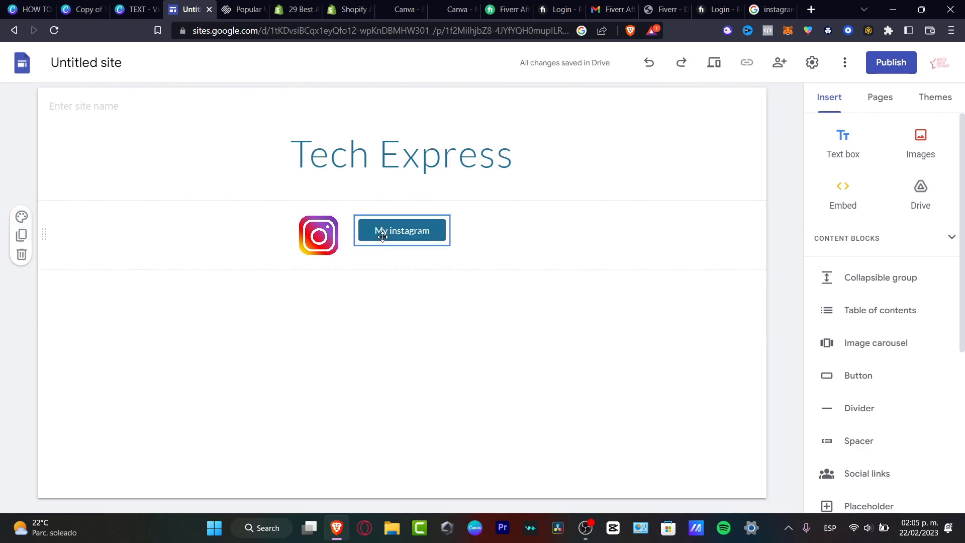
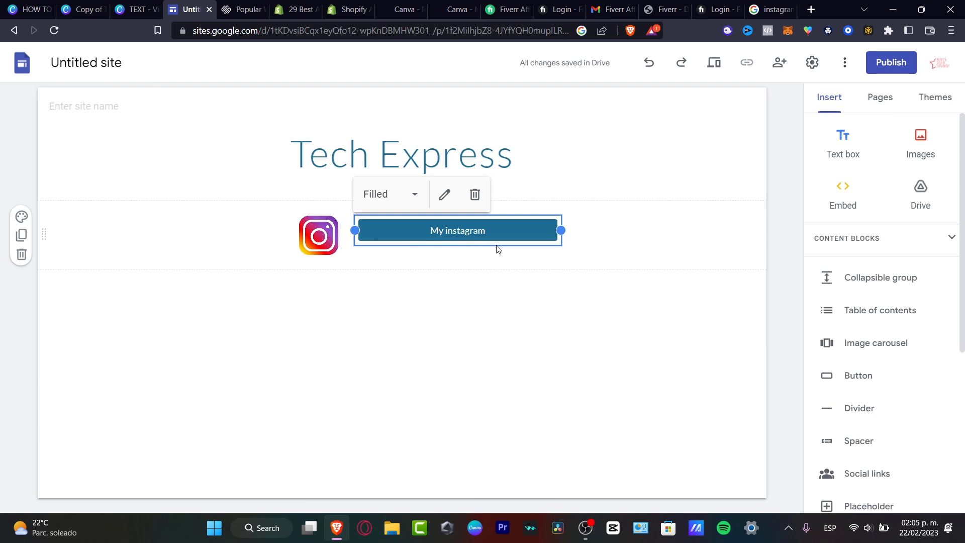
Step: Center the duplicate button below the Instagram row, rename it "My Facebook", and change its link to Facebook
{"action": "left_click_drag", "start_coordinate": [199, 317], "coordinate": [394, 302]}
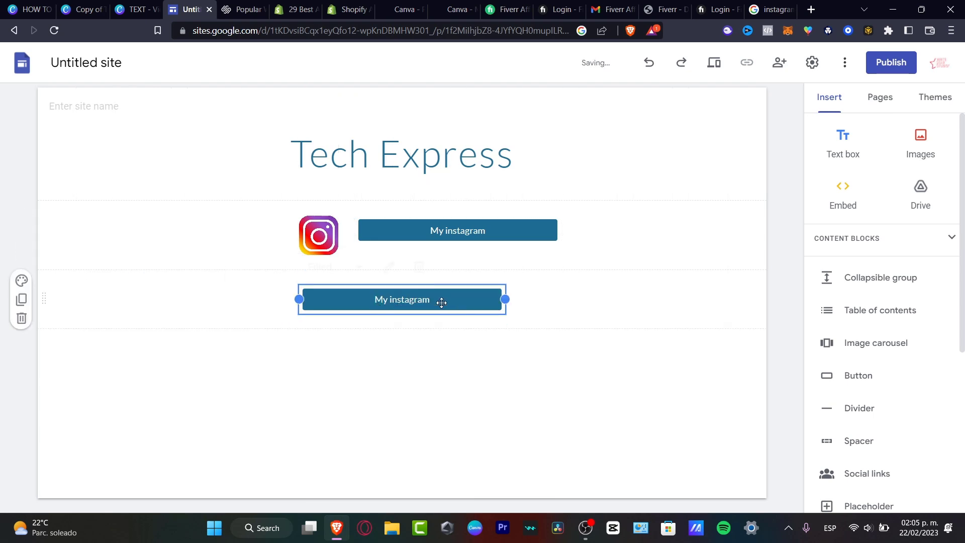
{"action": "double_click", "coordinate": [441, 302]}
{"action": "double_click", "coordinate": [381, 251]}
{"action": "type", "text": "Facebook"}
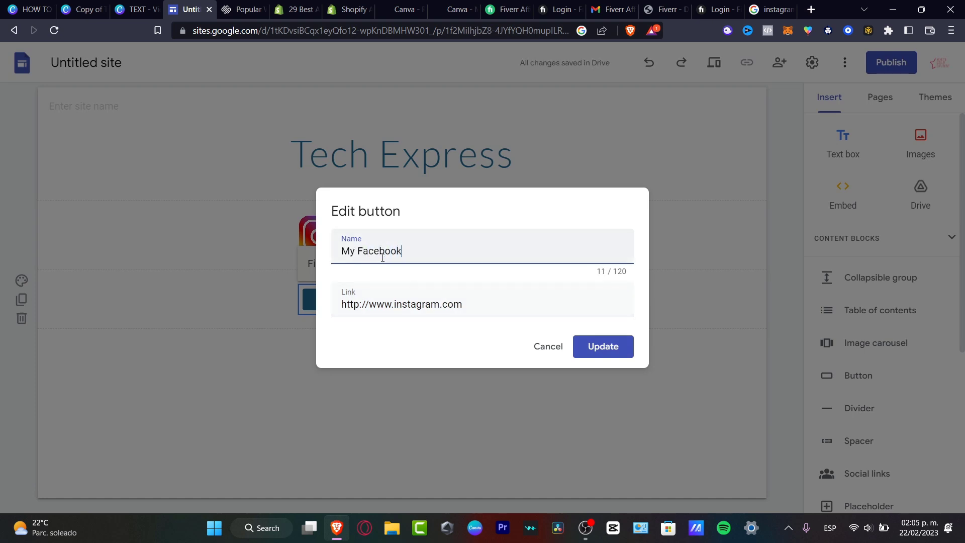
{"action": "double_click", "coordinate": [415, 304]}
{"action": "type", "text": "facebook"}
{"action": "key", "text": "Return"}
Step: Check the style options of the "My Facebook" button and the editing options of the Instagram logo
{"action": "left_click", "coordinate": [341, 266]}
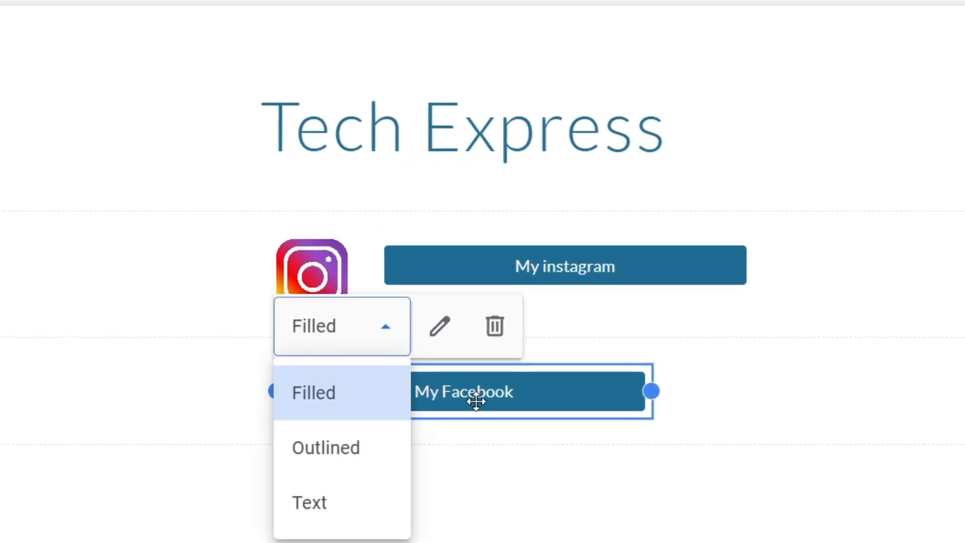
{"action": "left_click", "coordinate": [338, 321]}
{"action": "left_click", "coordinate": [312, 276]}
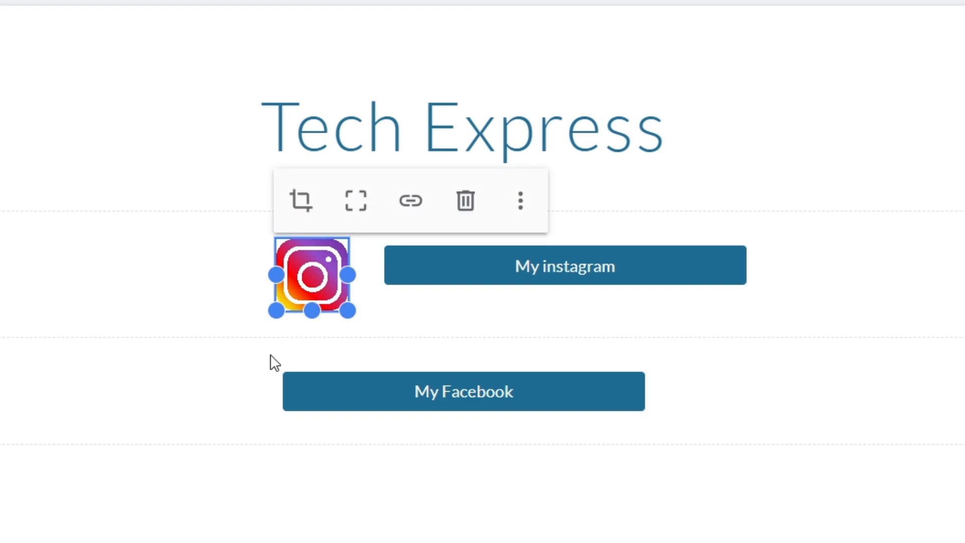
{"action": "left_click", "coordinate": [251, 389]}
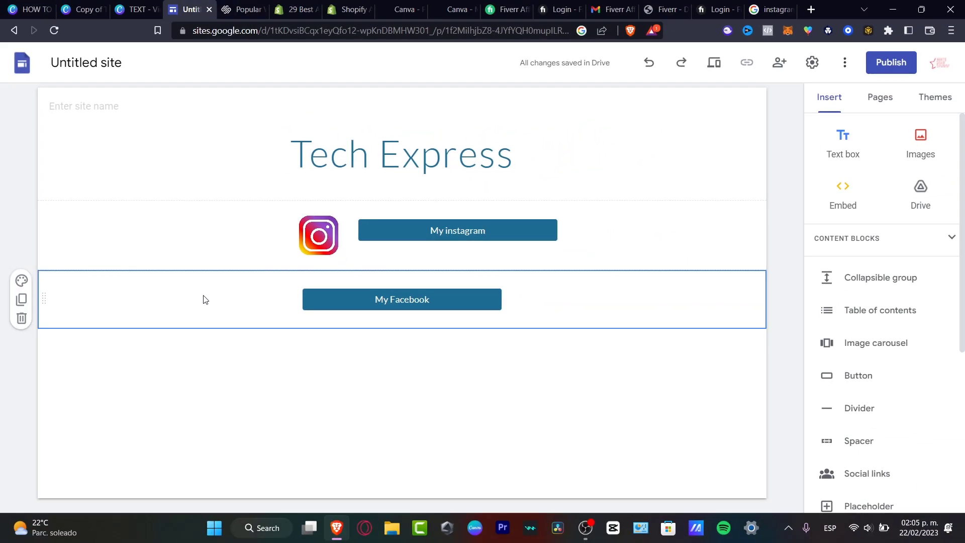
{"action": "left_click", "coordinate": [880, 477]}
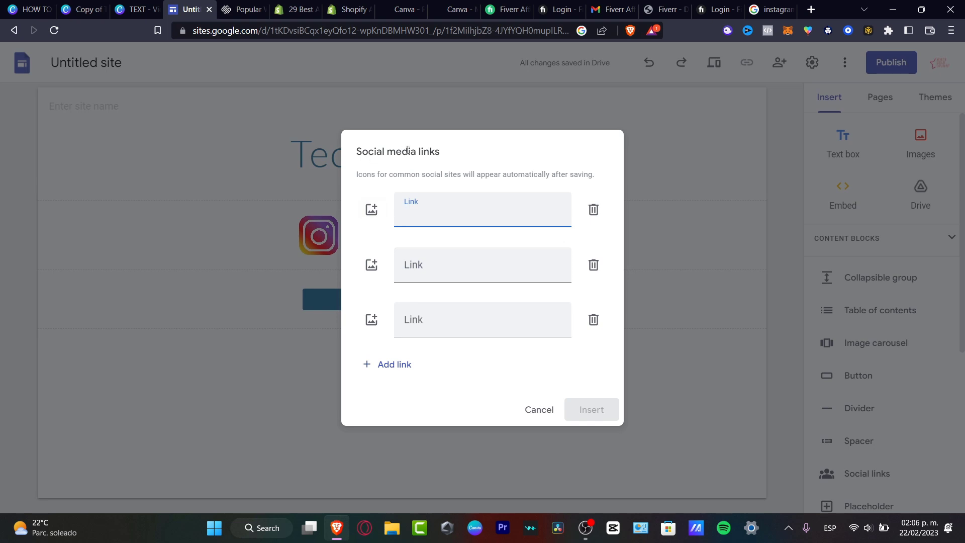
{"action": "left_click_drag", "start_coordinate": [405, 150], "coordinate": [454, 150]}
{"action": "left_click", "coordinate": [377, 210]}
{"action": "left_click", "coordinate": [392, 257]}
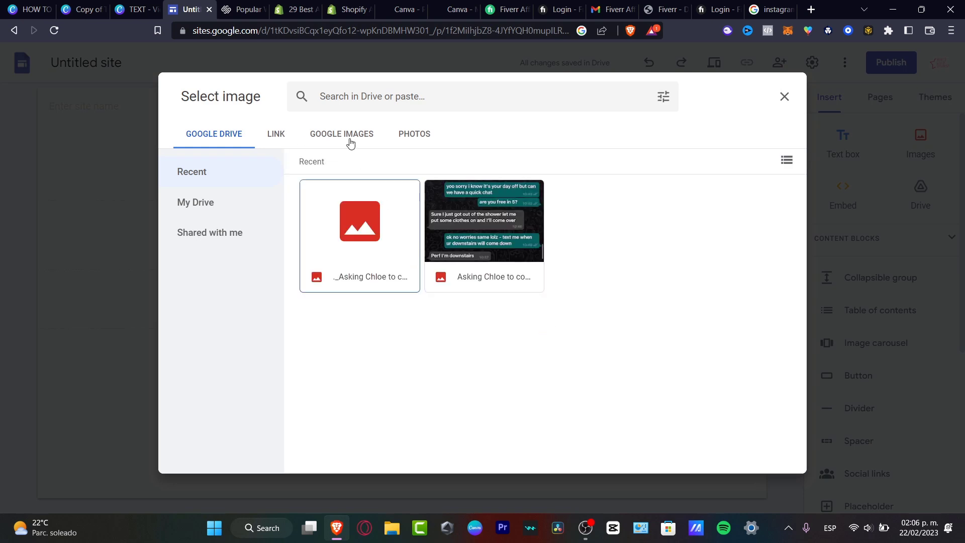
{"action": "left_click", "coordinate": [348, 145]}
{"action": "type", "text": "facebook"}
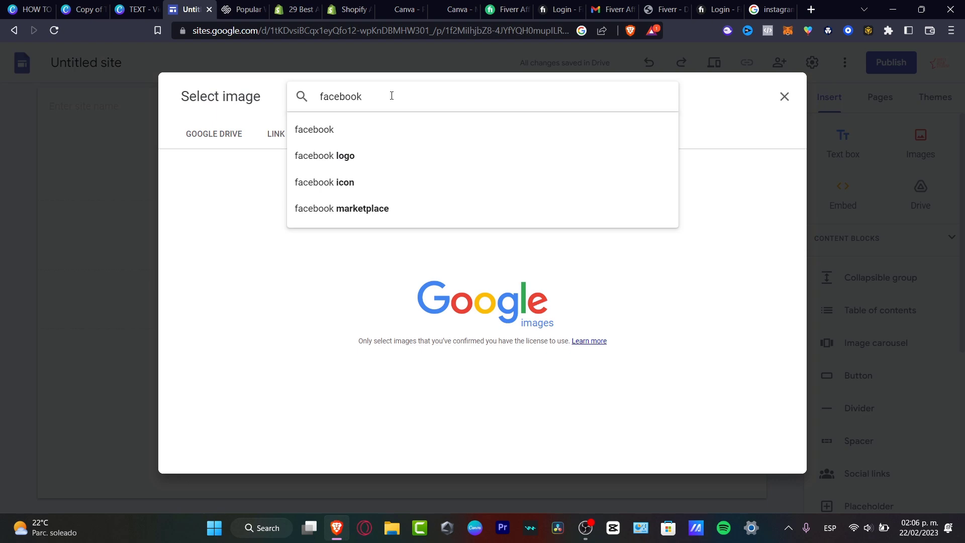
{"action": "key", "text": "Return"}
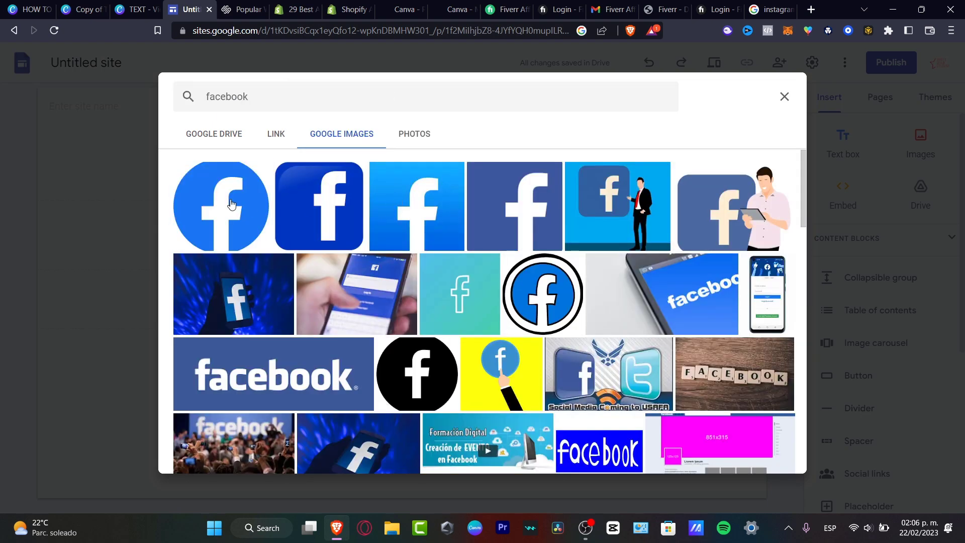
{"action": "left_click", "coordinate": [246, 216]}
{"action": "left_click", "coordinate": [769, 456]}
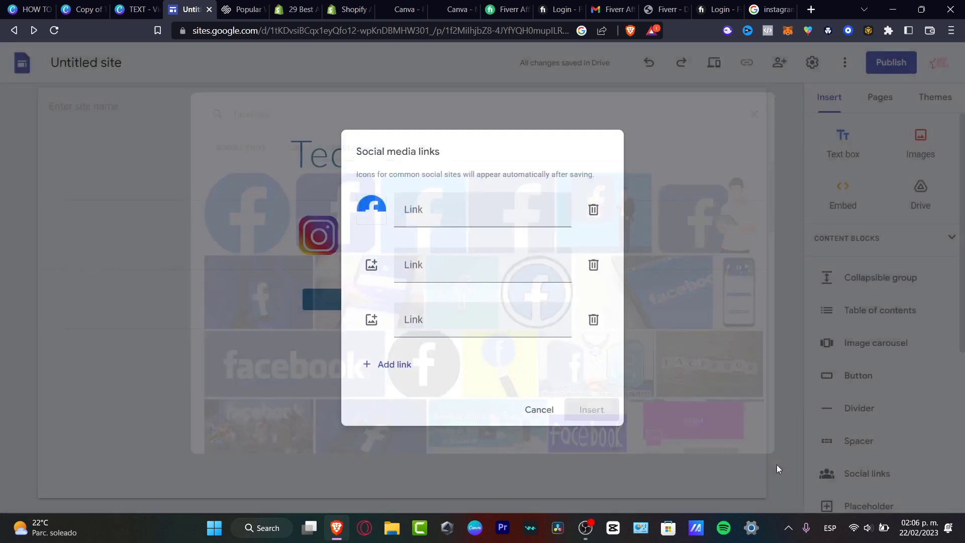
{"action": "left_click", "coordinate": [487, 220]}
{"action": "type", "text": "www.facebook.com"}
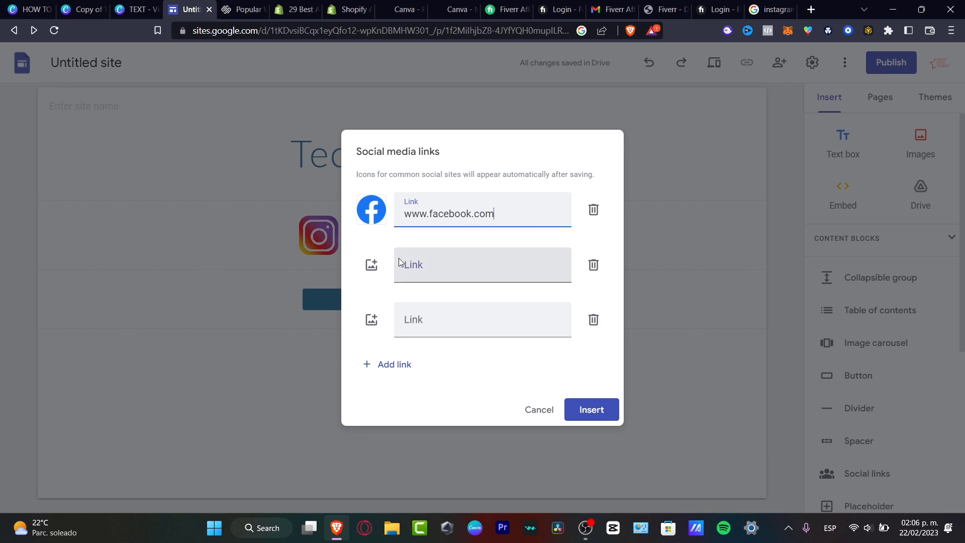
Step: Give the second social link the black square TikTok icon from a Google Images search for "tiktok logo"
{"action": "left_click", "coordinate": [371, 265]}
{"action": "left_click", "coordinate": [393, 311]}
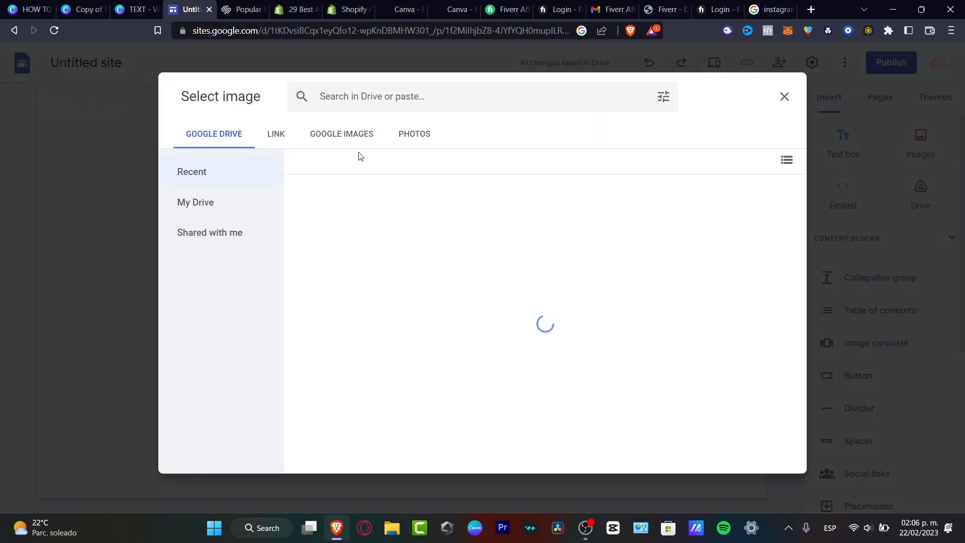
{"action": "left_click", "coordinate": [355, 145]}
{"action": "type", "text": "tikto"}
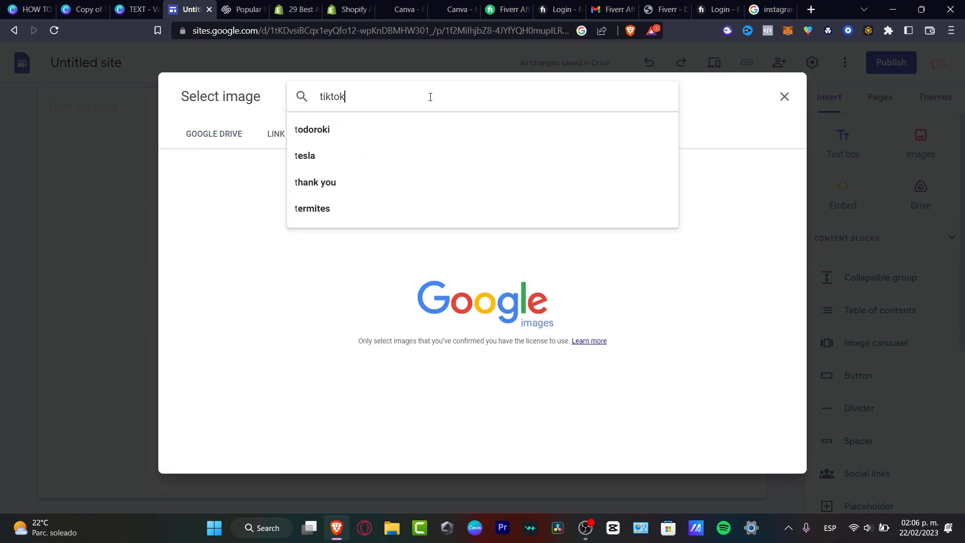
{"action": "type", "text": "k"}
{"action": "key", "text": "Return"}
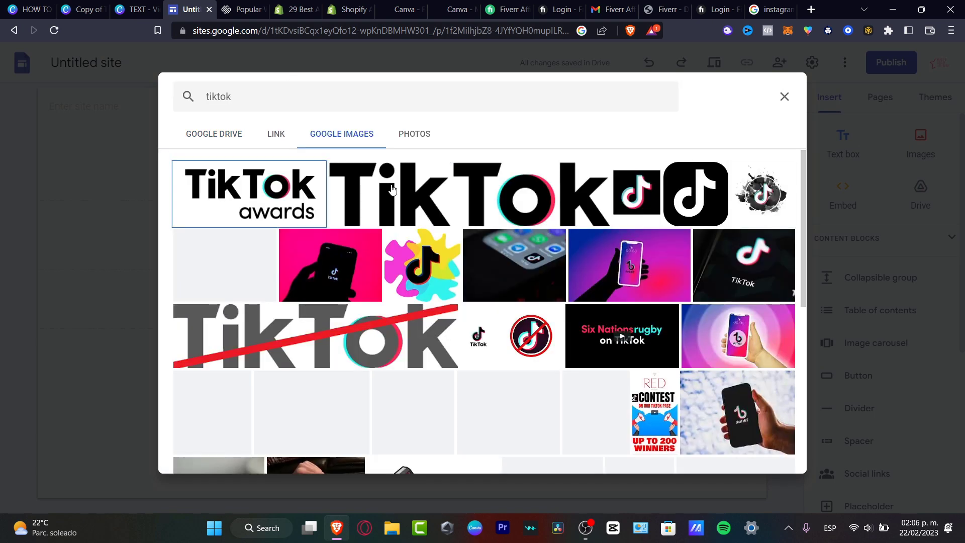
{"action": "left_click", "coordinate": [454, 94]}
{"action": "type", "text": "logo"}
{"action": "key", "text": "Return"}
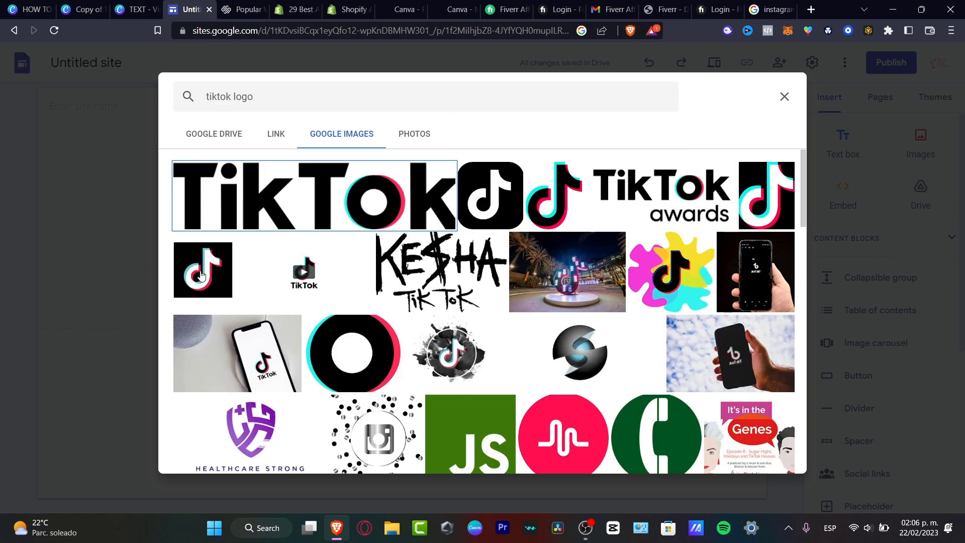
{"action": "left_click", "coordinate": [202, 272]}
{"action": "left_click", "coordinate": [769, 455]}
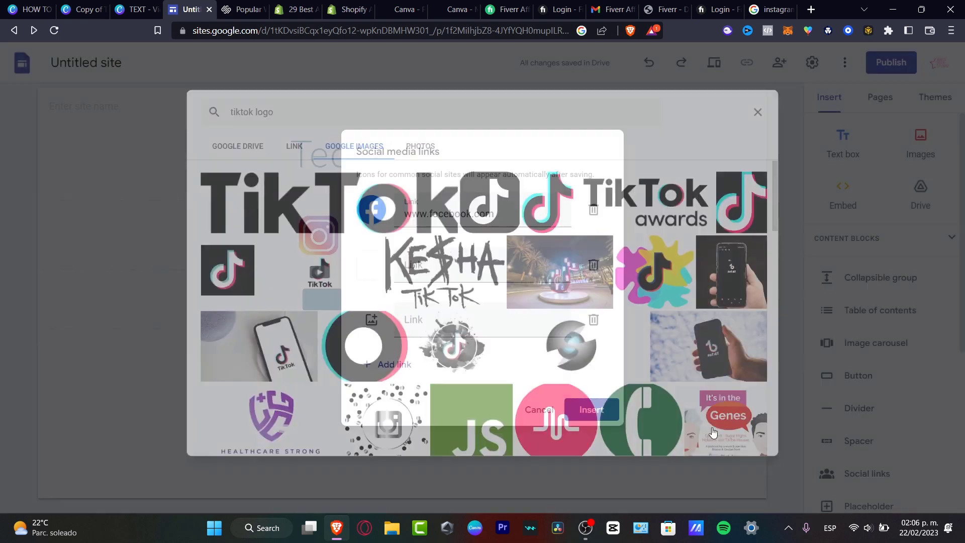
{"action": "left_click", "coordinate": [463, 265]}
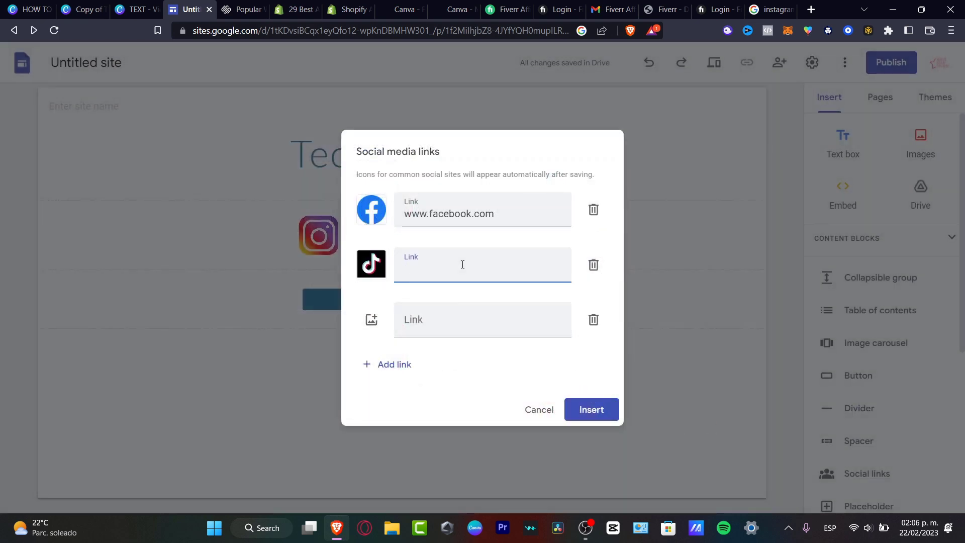
{"action": "type", "text": "www.tiktok.com"}
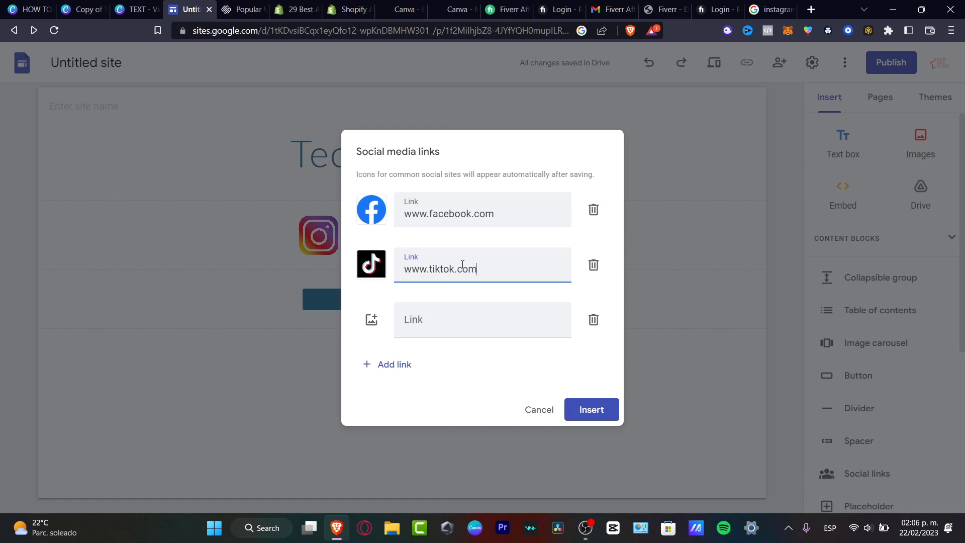
{"action": "left_click", "coordinate": [591, 408]}
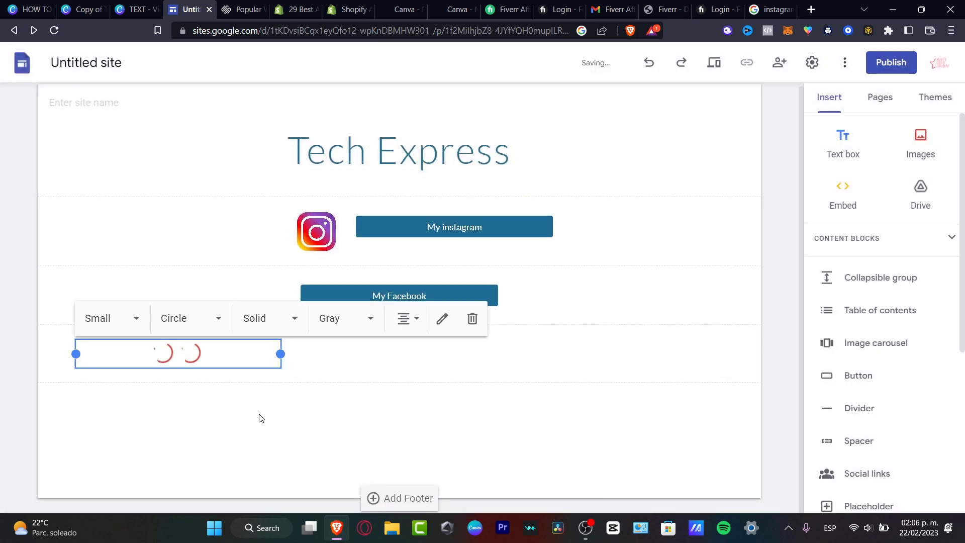
Step: Center the social links block on the page and move it into the header directly below the "Tech Express" title
{"action": "left_click_drag", "start_coordinate": [228, 361], "coordinate": [402, 341]}
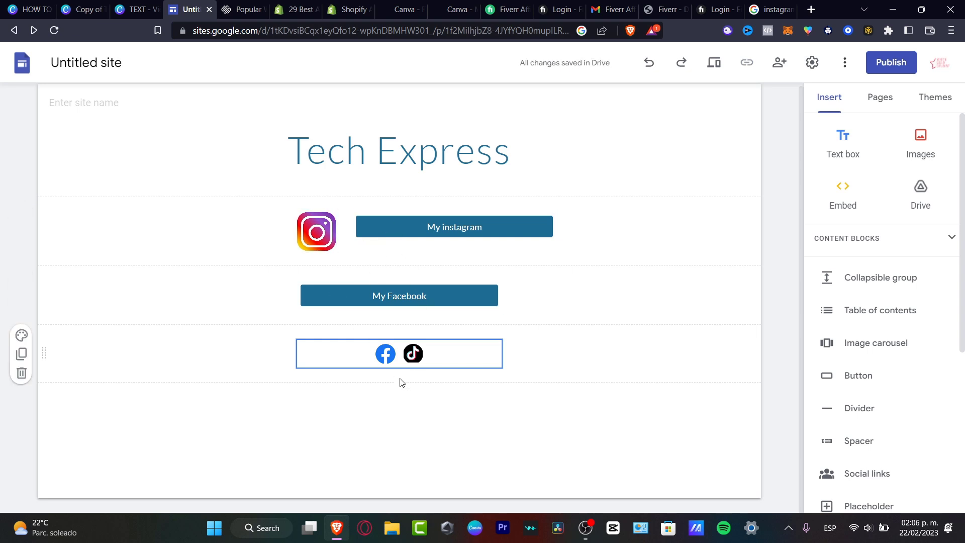
{"action": "left_click", "coordinate": [451, 354]}
{"action": "left_click_drag", "start_coordinate": [458, 353], "coordinate": [407, 181]}
{"action": "left_click", "coordinate": [411, 200]}
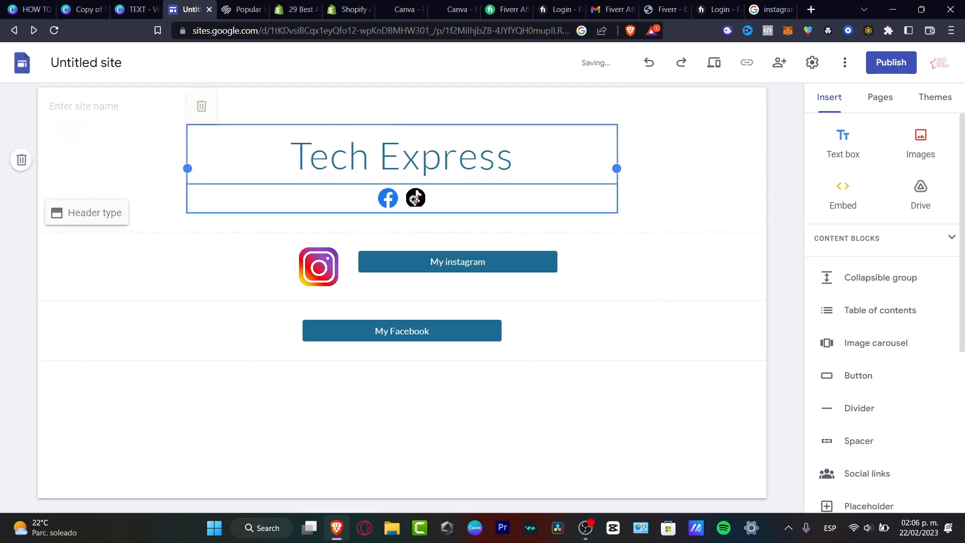
Step: Try the Medium size on the header's social icons, and set them back to Small
{"action": "left_click", "coordinate": [248, 169]}
{"action": "left_click", "coordinate": [245, 231]}
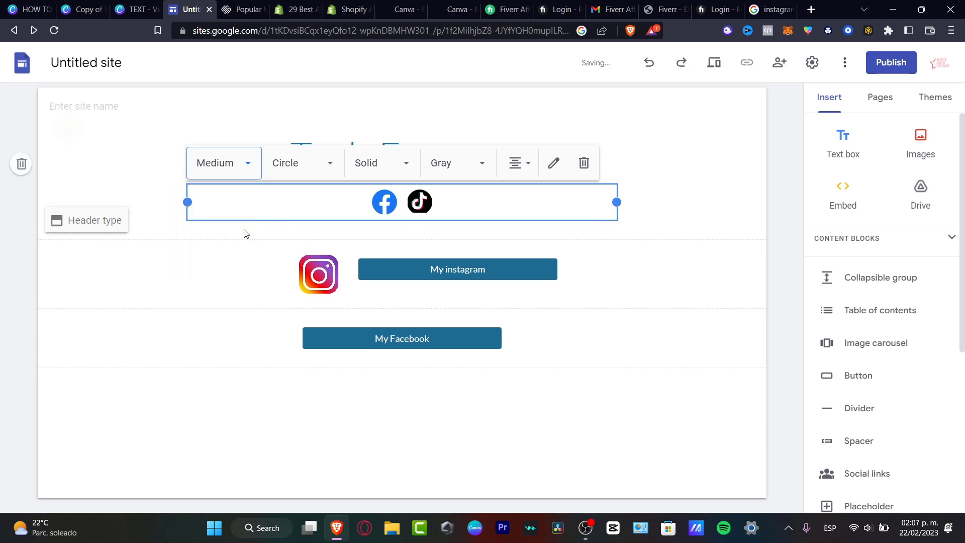
{"action": "left_click", "coordinate": [243, 164]}
{"action": "left_click", "coordinate": [241, 207]}
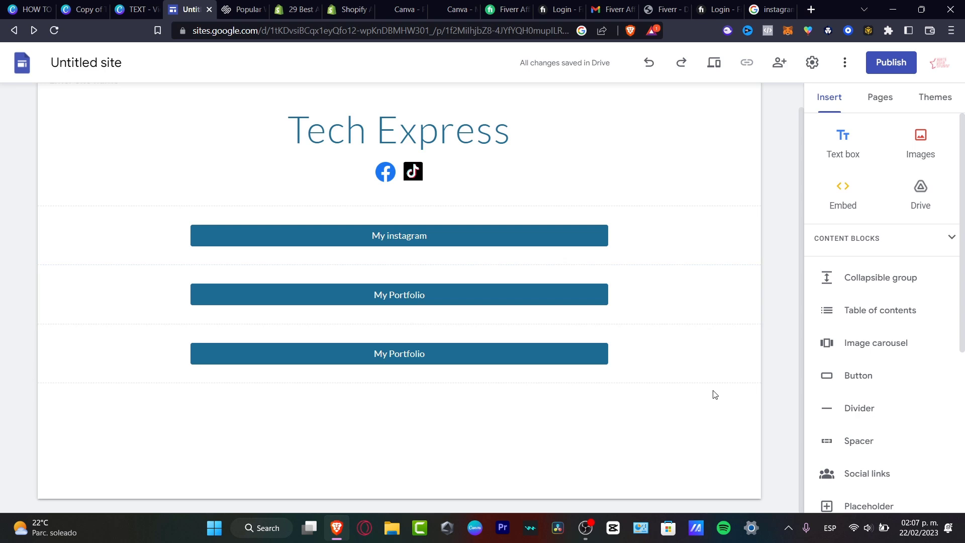
Step: Apply section color Style 3 to the "My instagram" section and both "My Portfolio" sections
{"action": "left_click", "coordinate": [23, 276]}
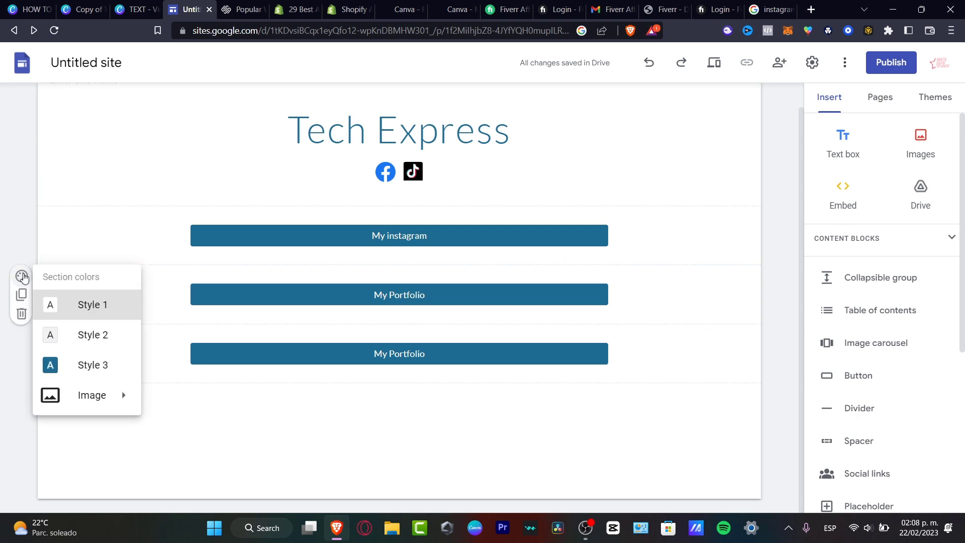
{"action": "left_click", "coordinate": [117, 360]}
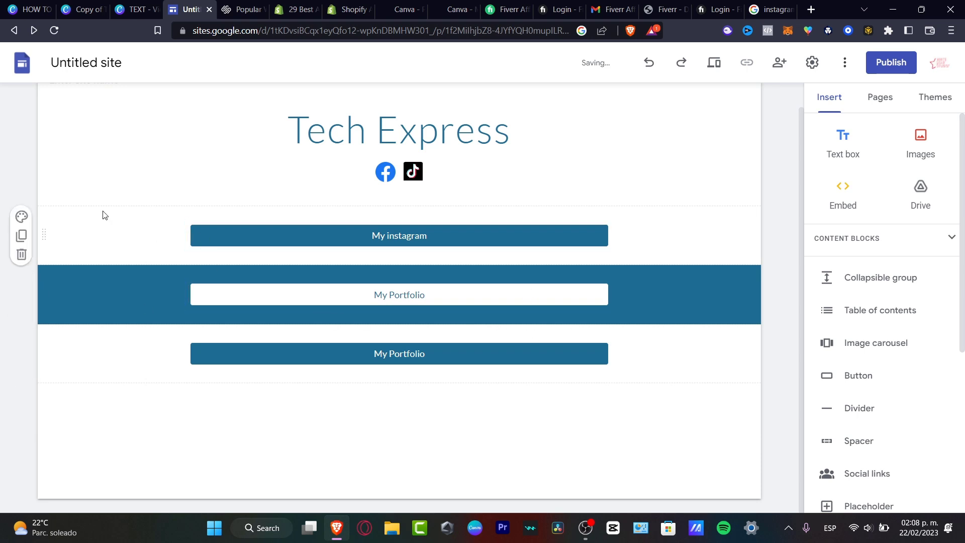
{"action": "left_click", "coordinate": [22, 217]}
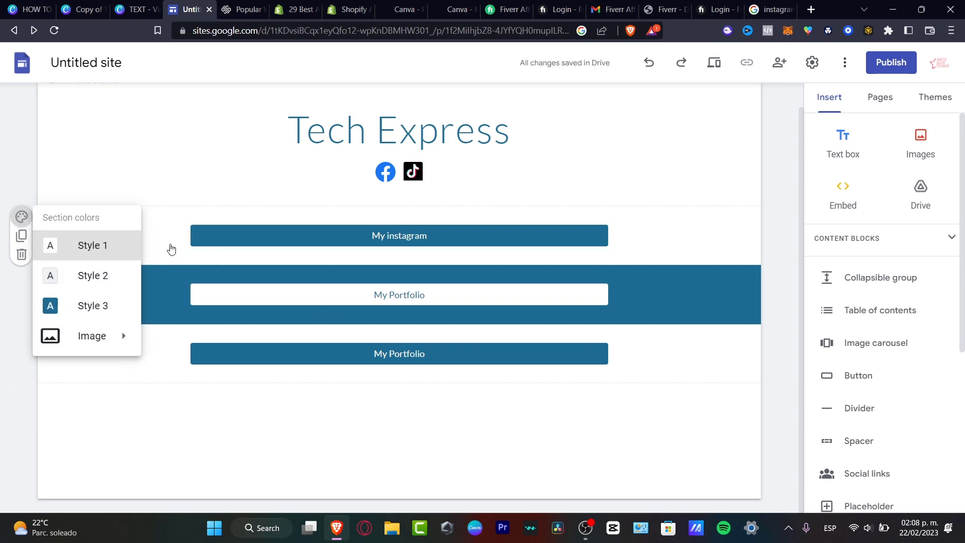
{"action": "left_click", "coordinate": [105, 298]}
{"action": "left_click", "coordinate": [22, 335]}
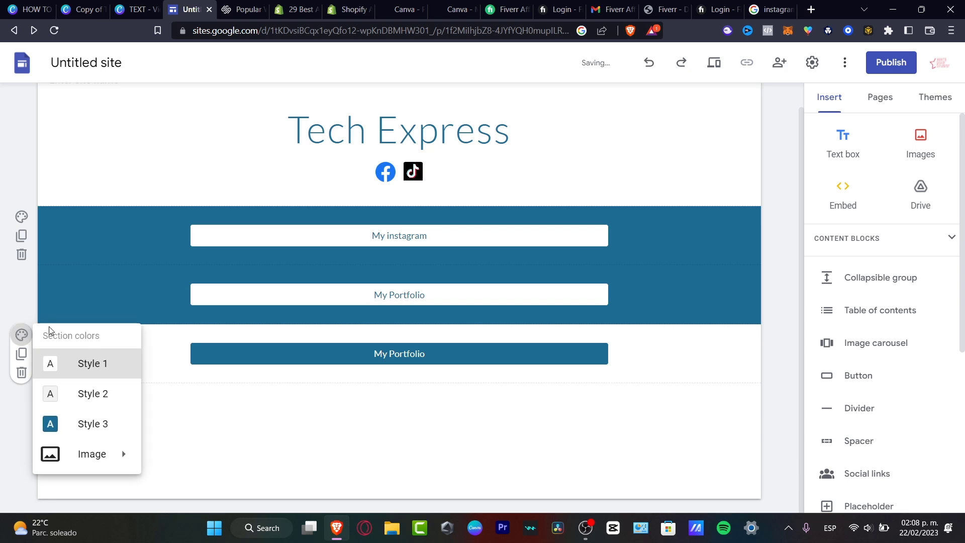
{"action": "left_click", "coordinate": [107, 424]}
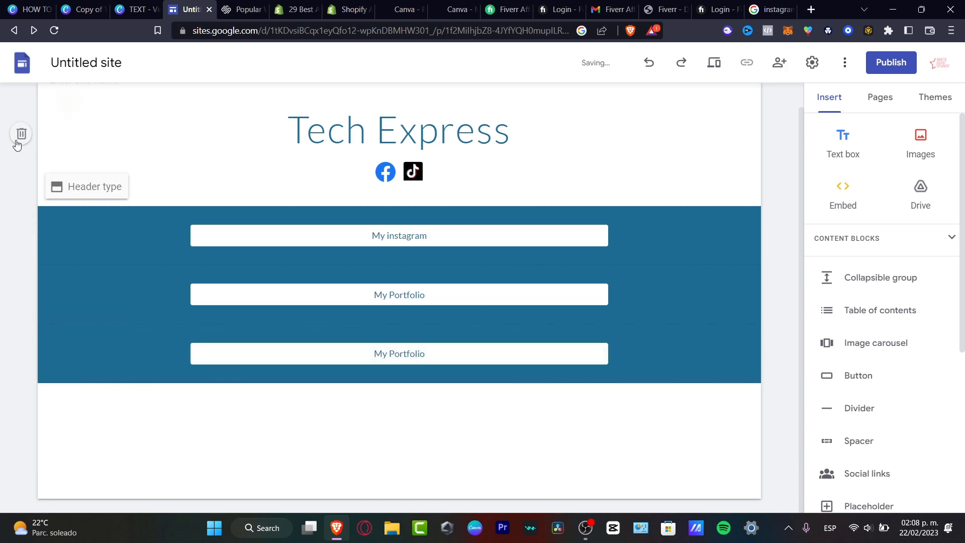
Step: Check the available header types without changing them, and add an empty footer to the site
{"action": "left_click", "coordinate": [86, 184]}
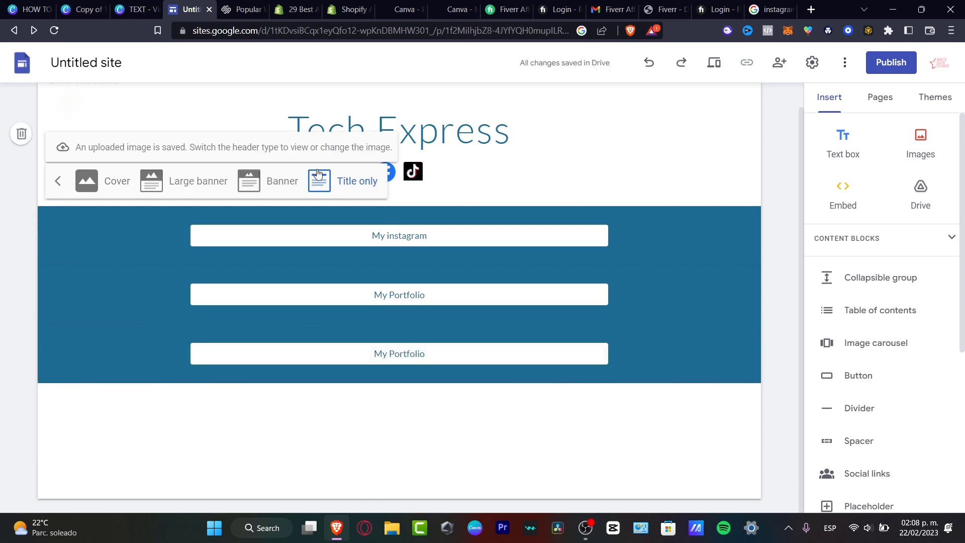
{"action": "left_click", "coordinate": [69, 431]}
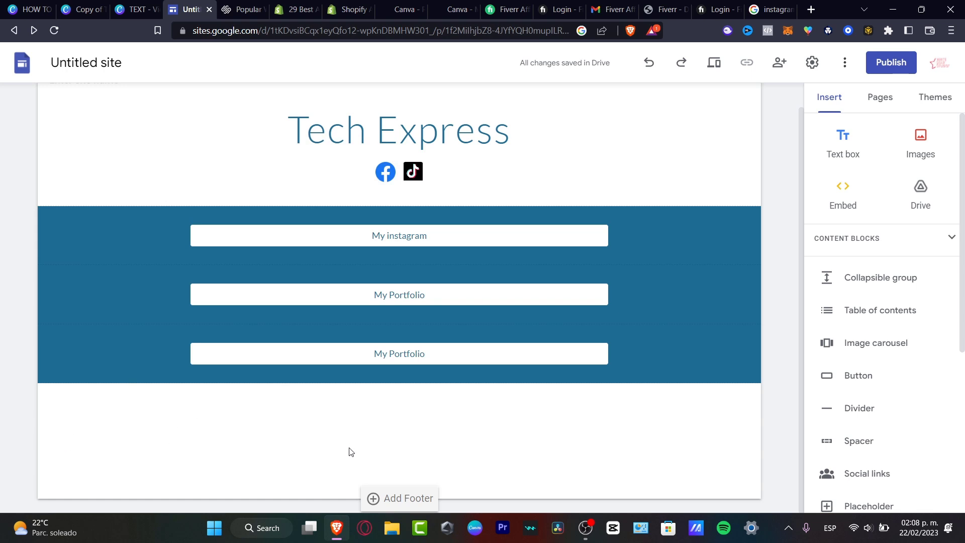
{"action": "left_click", "coordinate": [373, 497]}
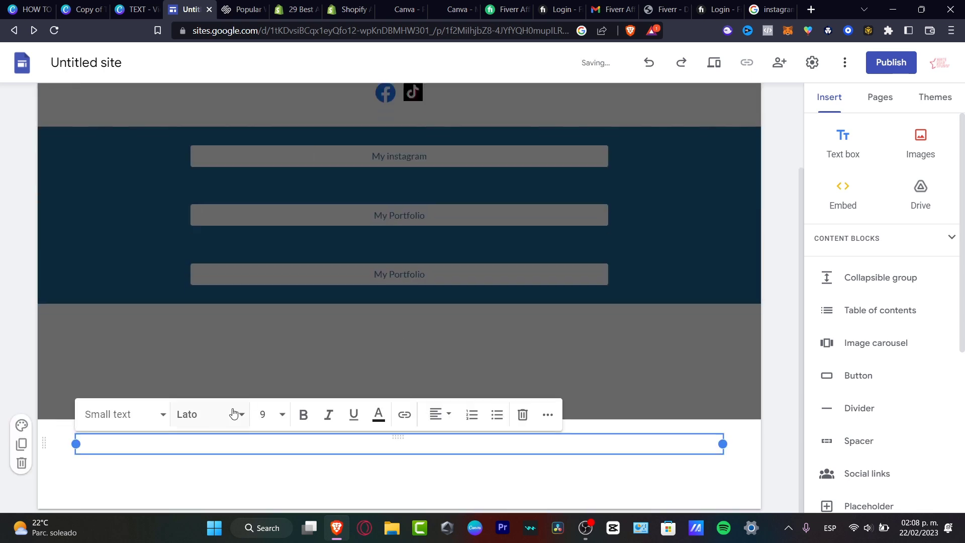
{"action": "left_click", "coordinate": [615, 385]}
{"action": "scroll", "coordinate": [611, 396], "scroll_direction": "up", "scroll_amount": 2}
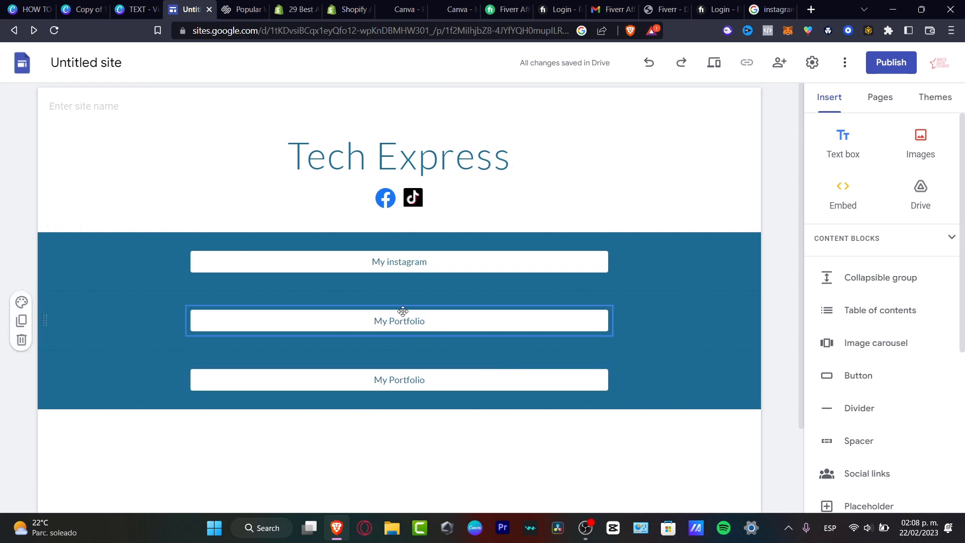
{"action": "scroll", "coordinate": [500, 317], "scroll_direction": "down", "scroll_amount": 2}
{"action": "scroll", "coordinate": [500, 317], "scroll_direction": "up", "scroll_amount": 2}
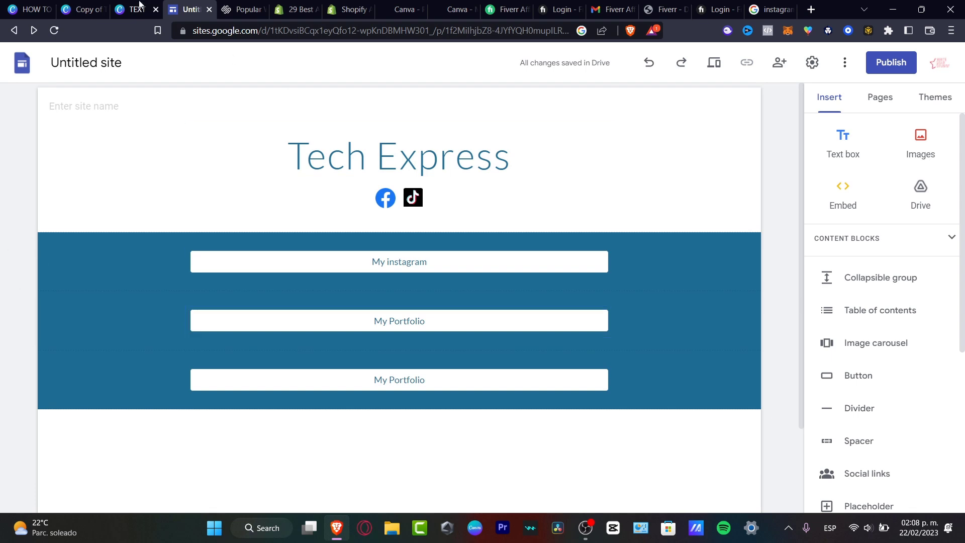
Step: Name the site document "techxpress_lp" and publish the site at the web address "techxpress"
{"action": "left_click", "coordinate": [110, 70]}
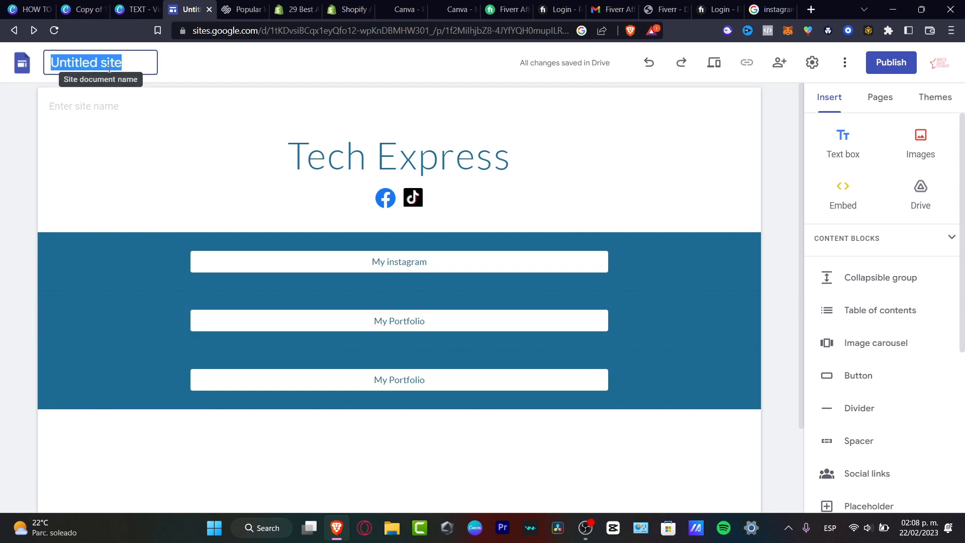
{"action": "type", "text": "techxpress_lp"}
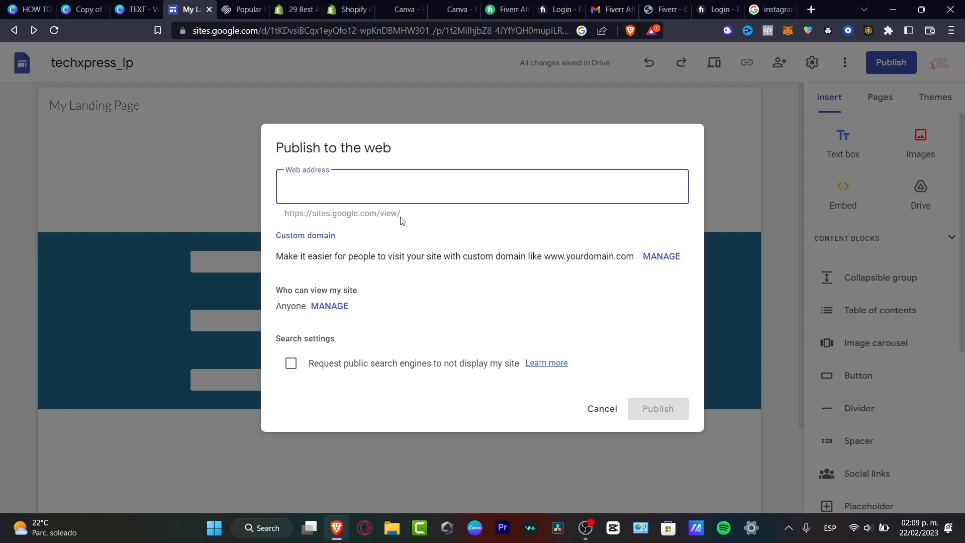
{"action": "type", "text": "techxpress"}
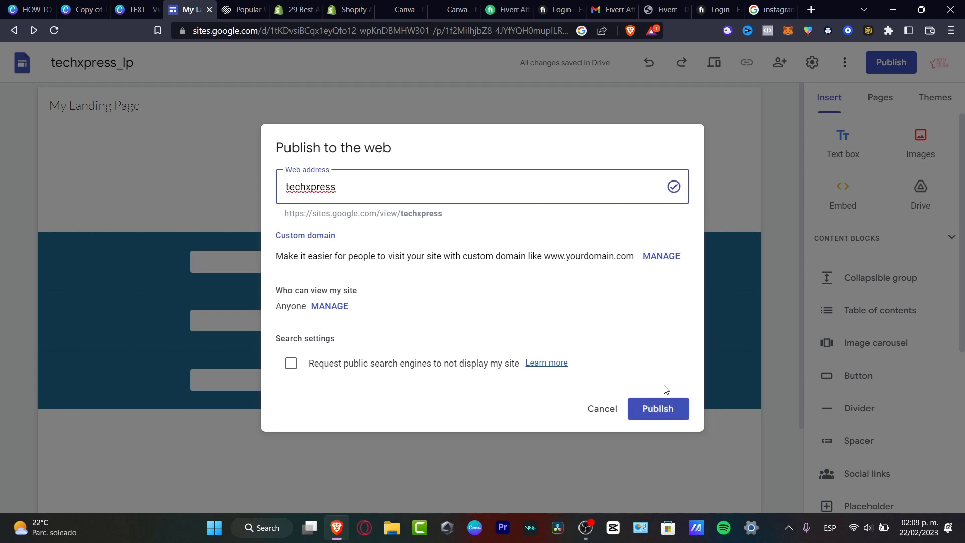
{"action": "left_click", "coordinate": [657, 405]}
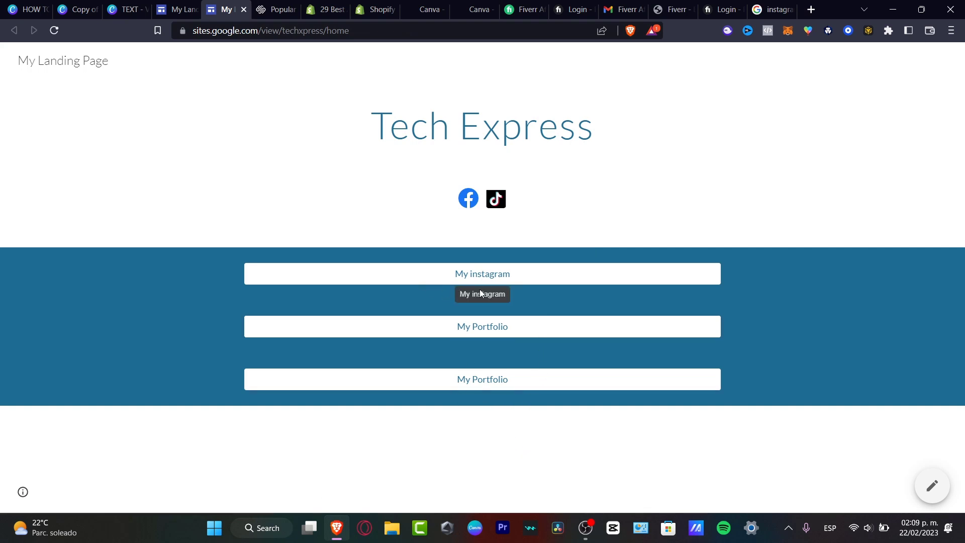
Step: Test the "My instagram" button and the first "My Portfolio" button on the published site
{"action": "left_click", "coordinate": [503, 283]}
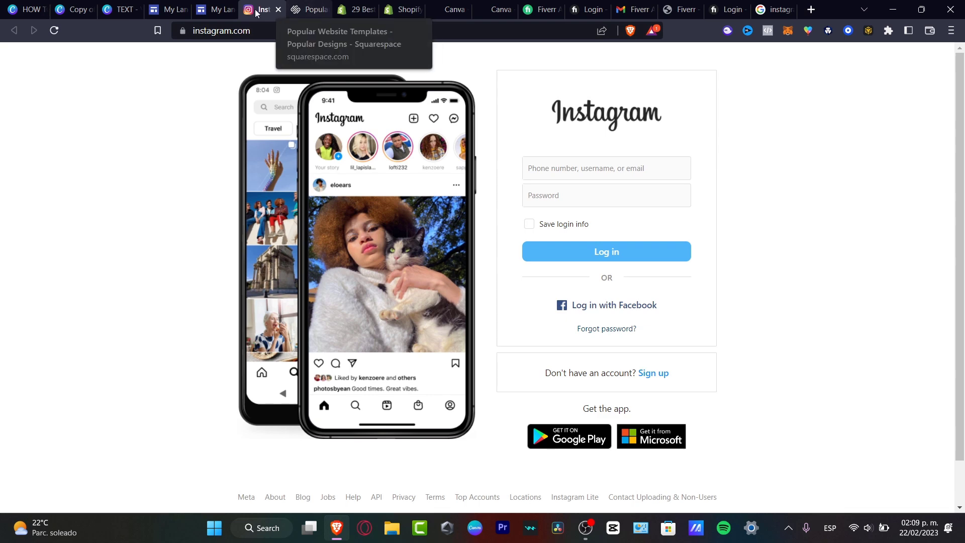
{"action": "left_click", "coordinate": [279, 10]}
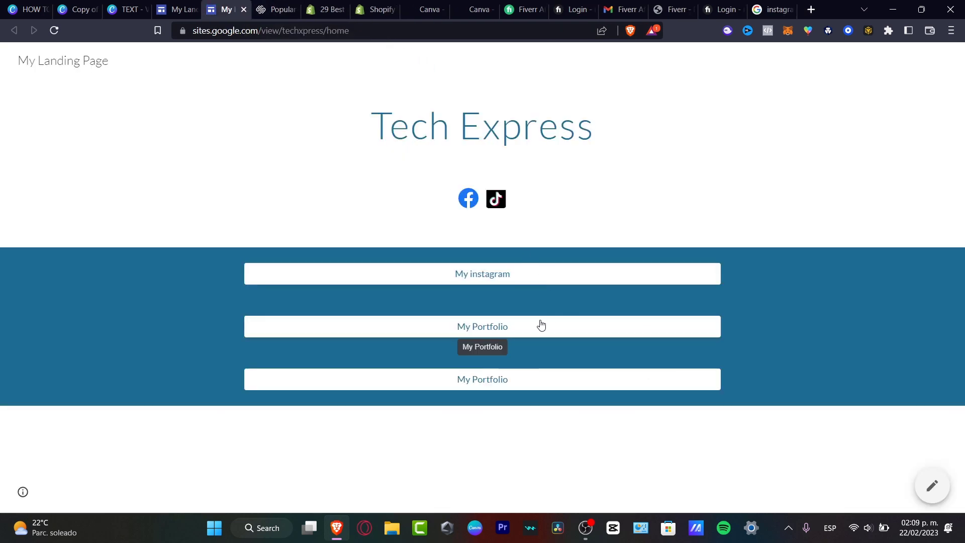
{"action": "left_click", "coordinate": [493, 326]}
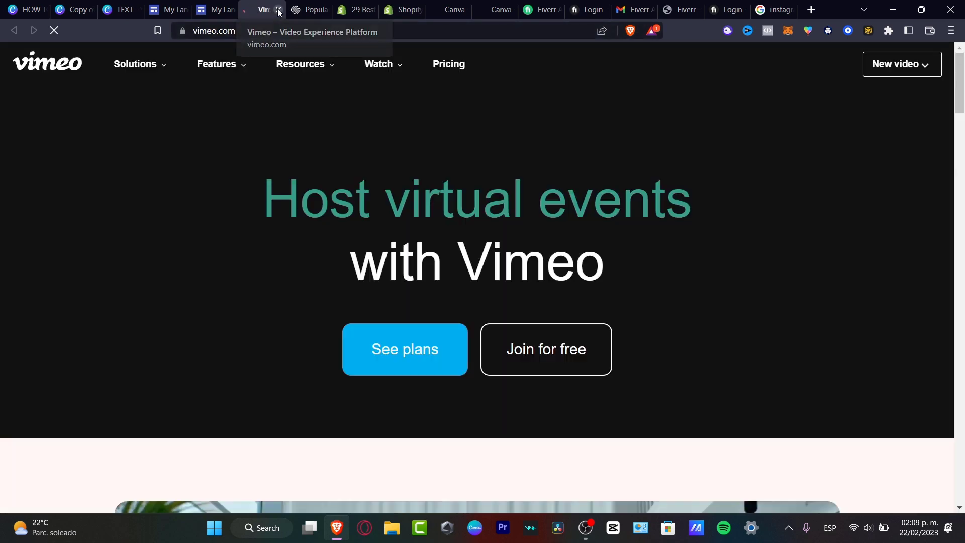
Step: Close the Vimeo page and the published site, and return to the techxpress_lp site editor
{"action": "left_click", "coordinate": [279, 9]}
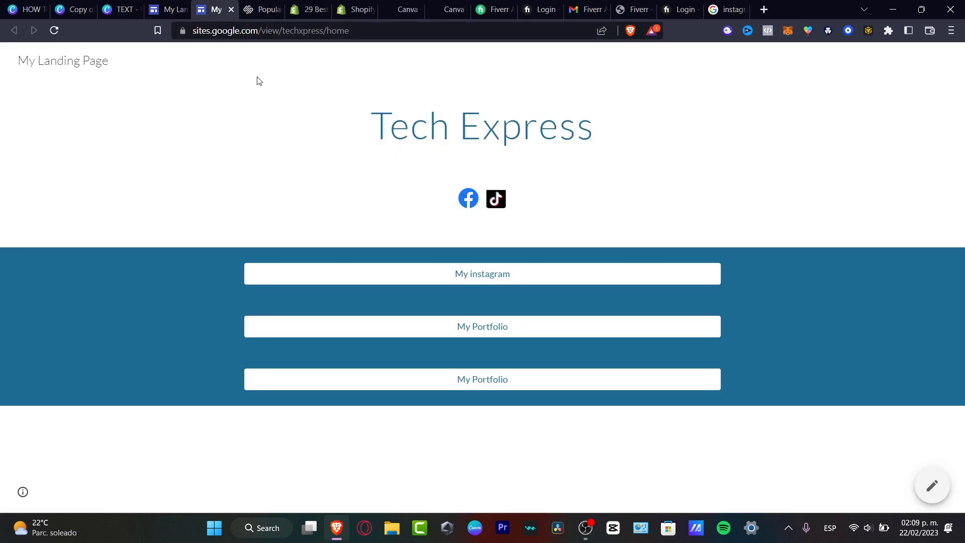
{"action": "left_click", "coordinate": [232, 10]}
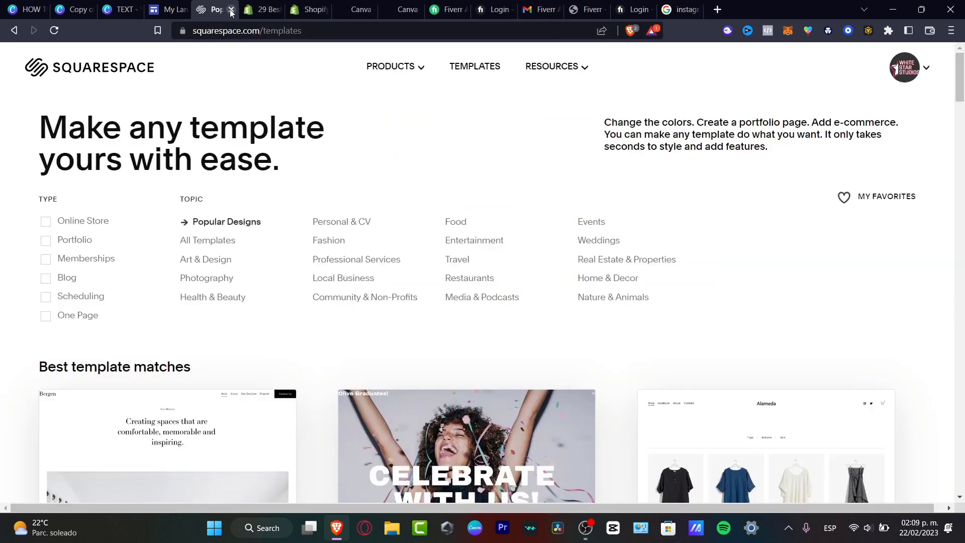
{"action": "left_click", "coordinate": [173, 9]}
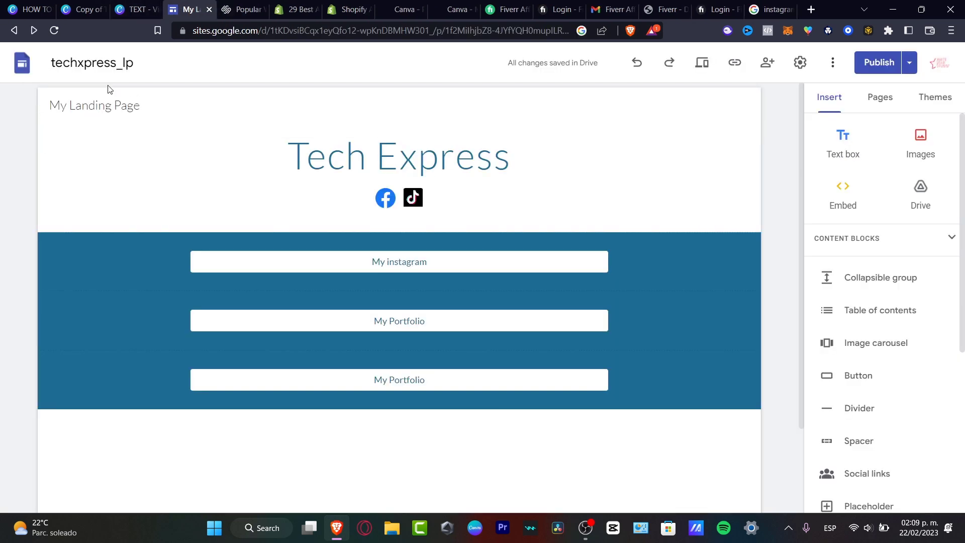
{"action": "left_click", "coordinate": [305, 155]}
{"action": "left_click", "coordinate": [342, 158]}
{"action": "triple_click", "coordinate": [341, 158]}
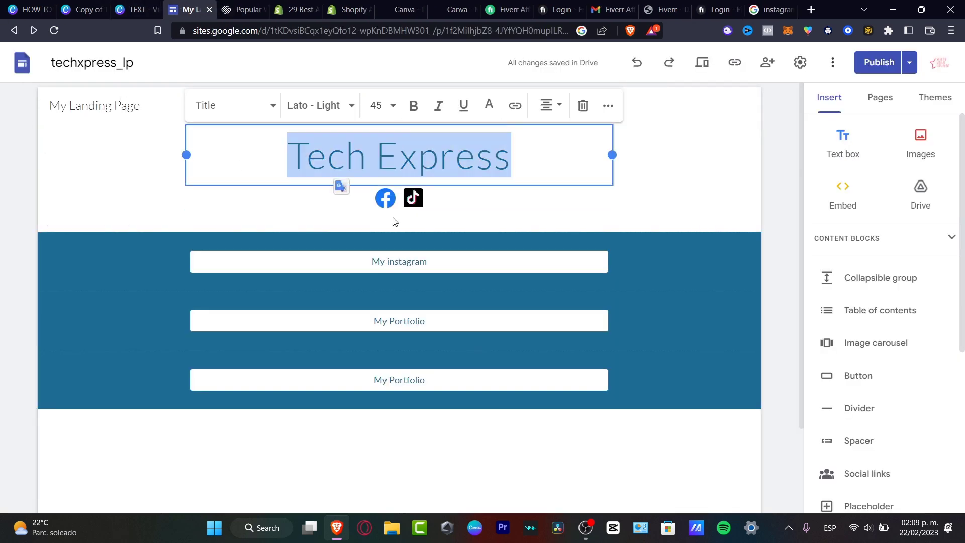
{"action": "left_click", "coordinate": [631, 268]}
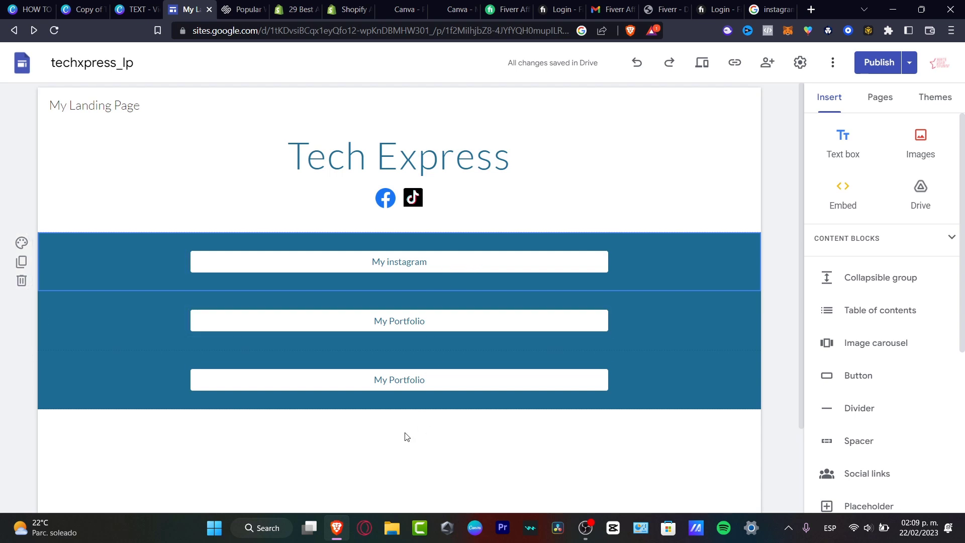
Step: Change the "My instagram" button and both "My Portfolio" buttons to the Outlined style
{"action": "left_click", "coordinate": [455, 262]}
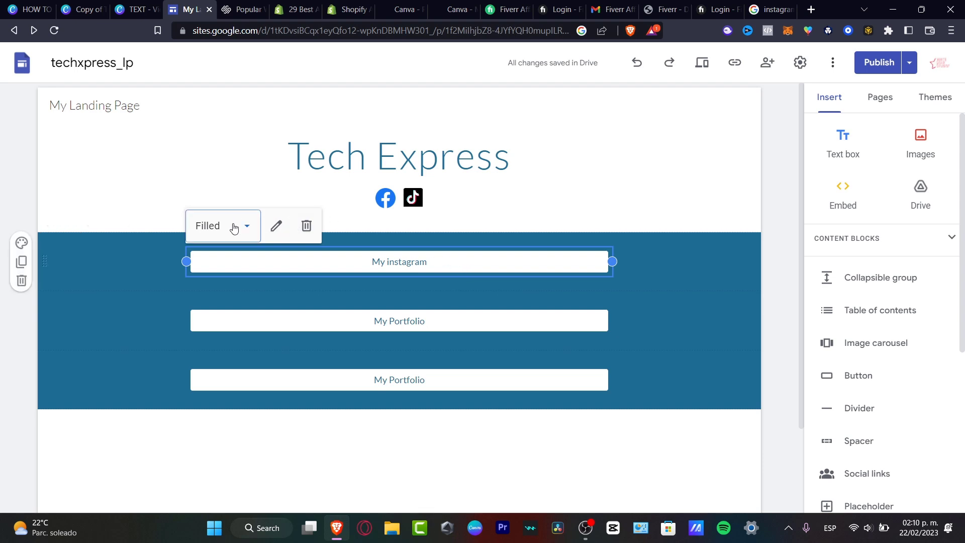
{"action": "left_click", "coordinate": [233, 226]}
{"action": "left_click", "coordinate": [246, 293]}
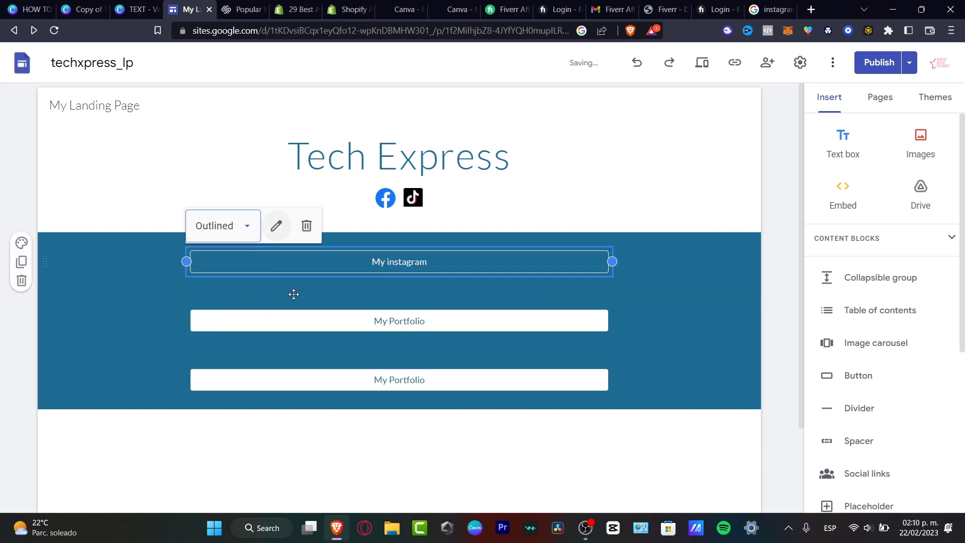
{"action": "left_click", "coordinate": [314, 324]}
{"action": "left_click", "coordinate": [235, 285]}
{"action": "left_click", "coordinate": [250, 351]}
{"action": "left_click_drag", "start_coordinate": [282, 380], "coordinate": [411, 371]}
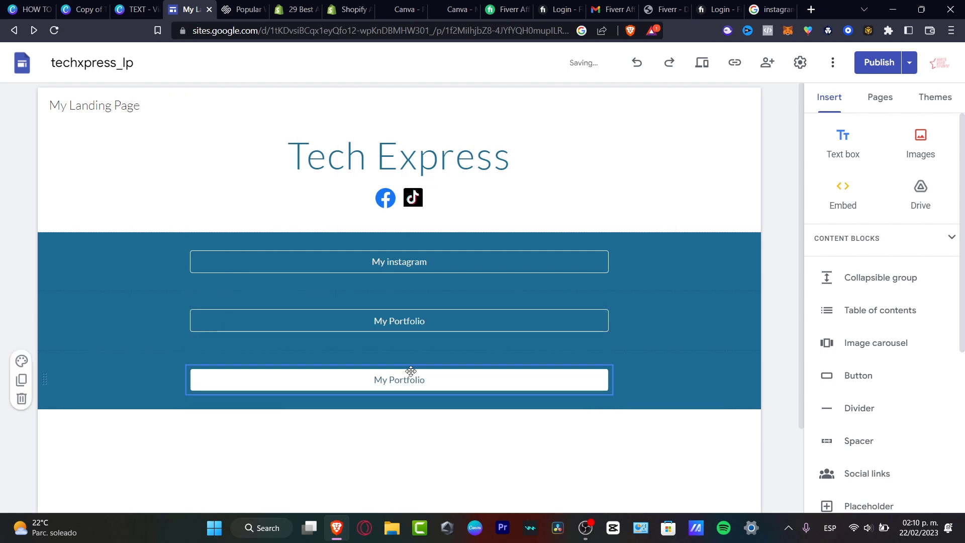
{"action": "left_click", "coordinate": [367, 379]}
{"action": "left_click", "coordinate": [247, 342]}
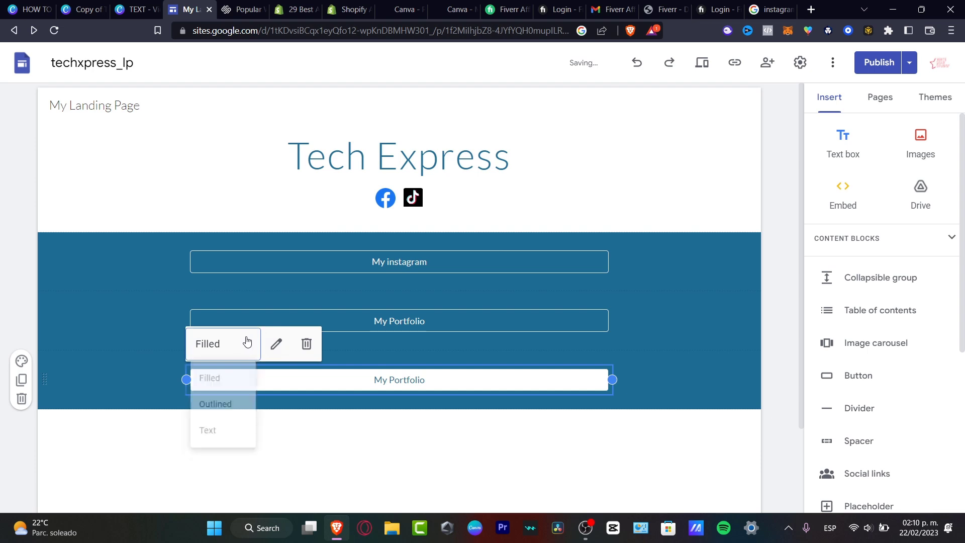
{"action": "left_click", "coordinate": [244, 405]}
{"action": "left_click", "coordinate": [331, 436]}
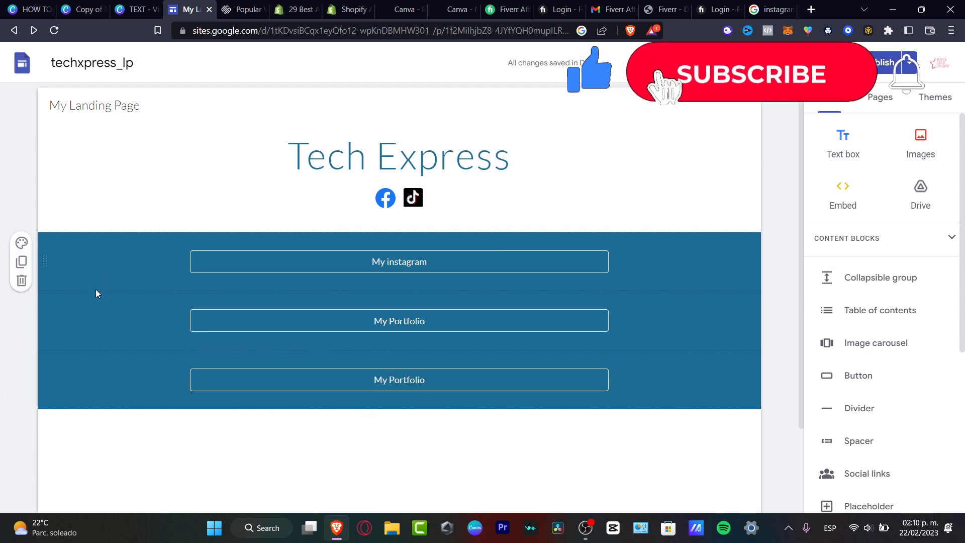
Step: Duplicate the "My instagram" section and give the copy a plain white section background
{"action": "left_click", "coordinate": [21, 261]}
{"action": "scroll", "coordinate": [25, 248], "scroll_direction": "down", "scroll_amount": 3}
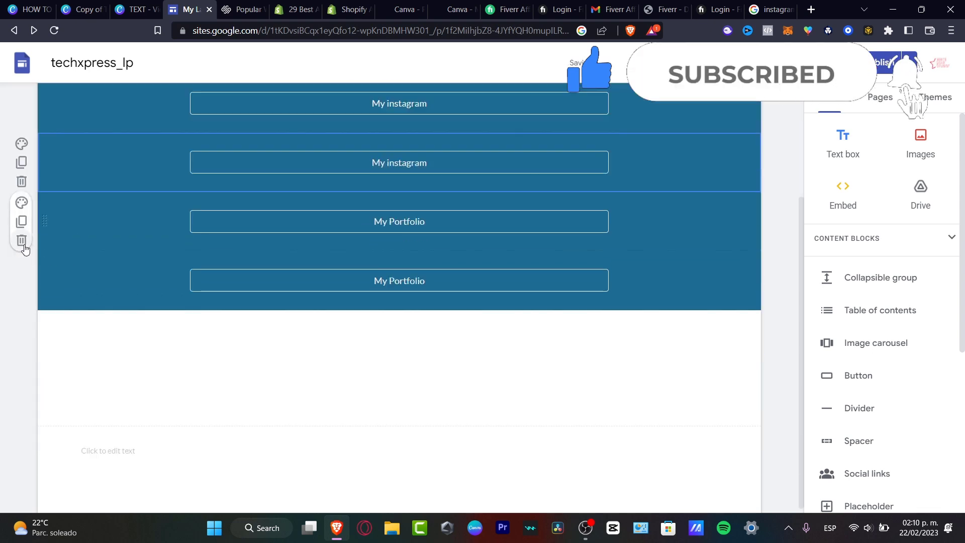
{"action": "left_click", "coordinate": [21, 144]}
{"action": "left_click", "coordinate": [80, 174]}
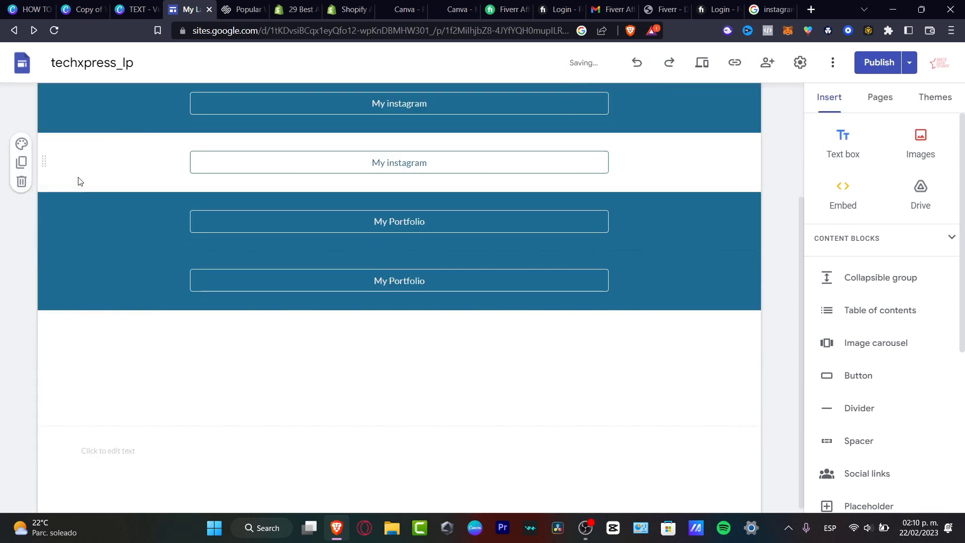